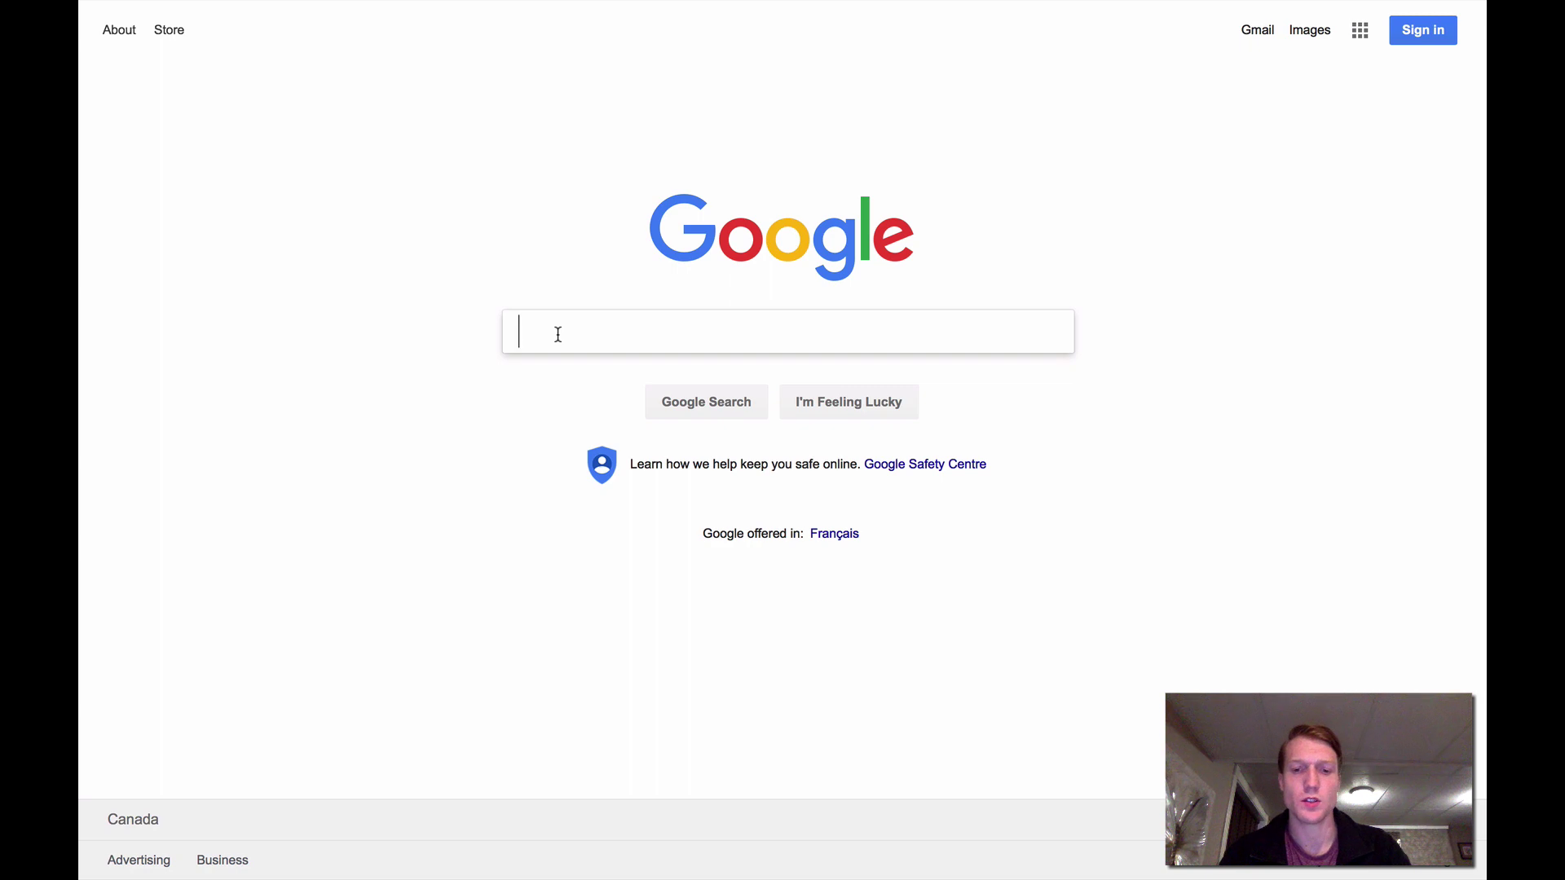
- Search Google for "mysql employees database" and open MySQL's Employees Sample Database documentation page
text(mysql )
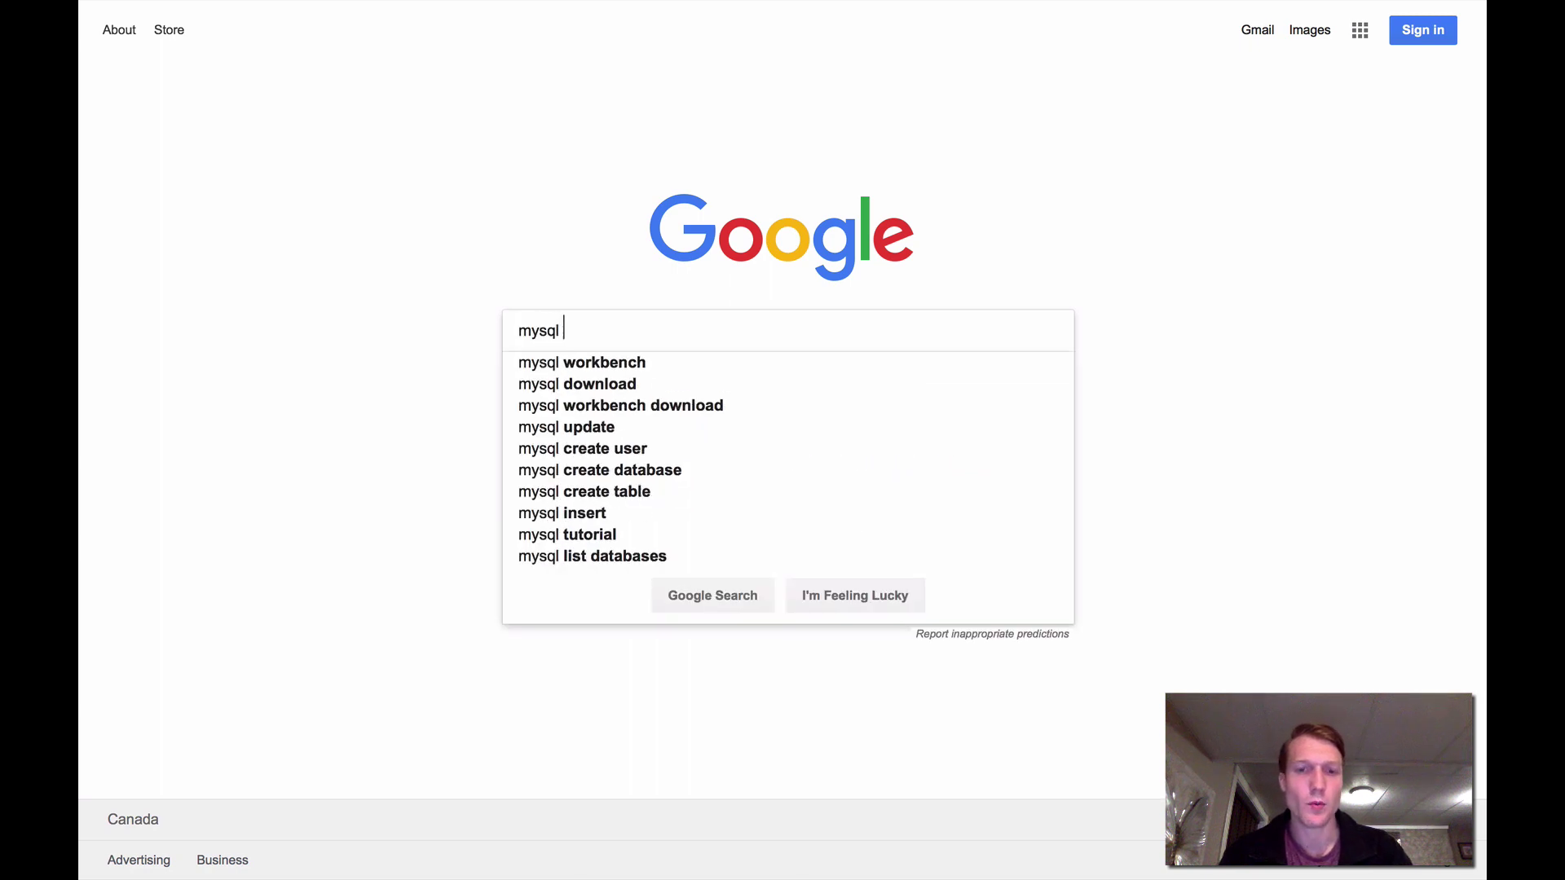
text(employees database)
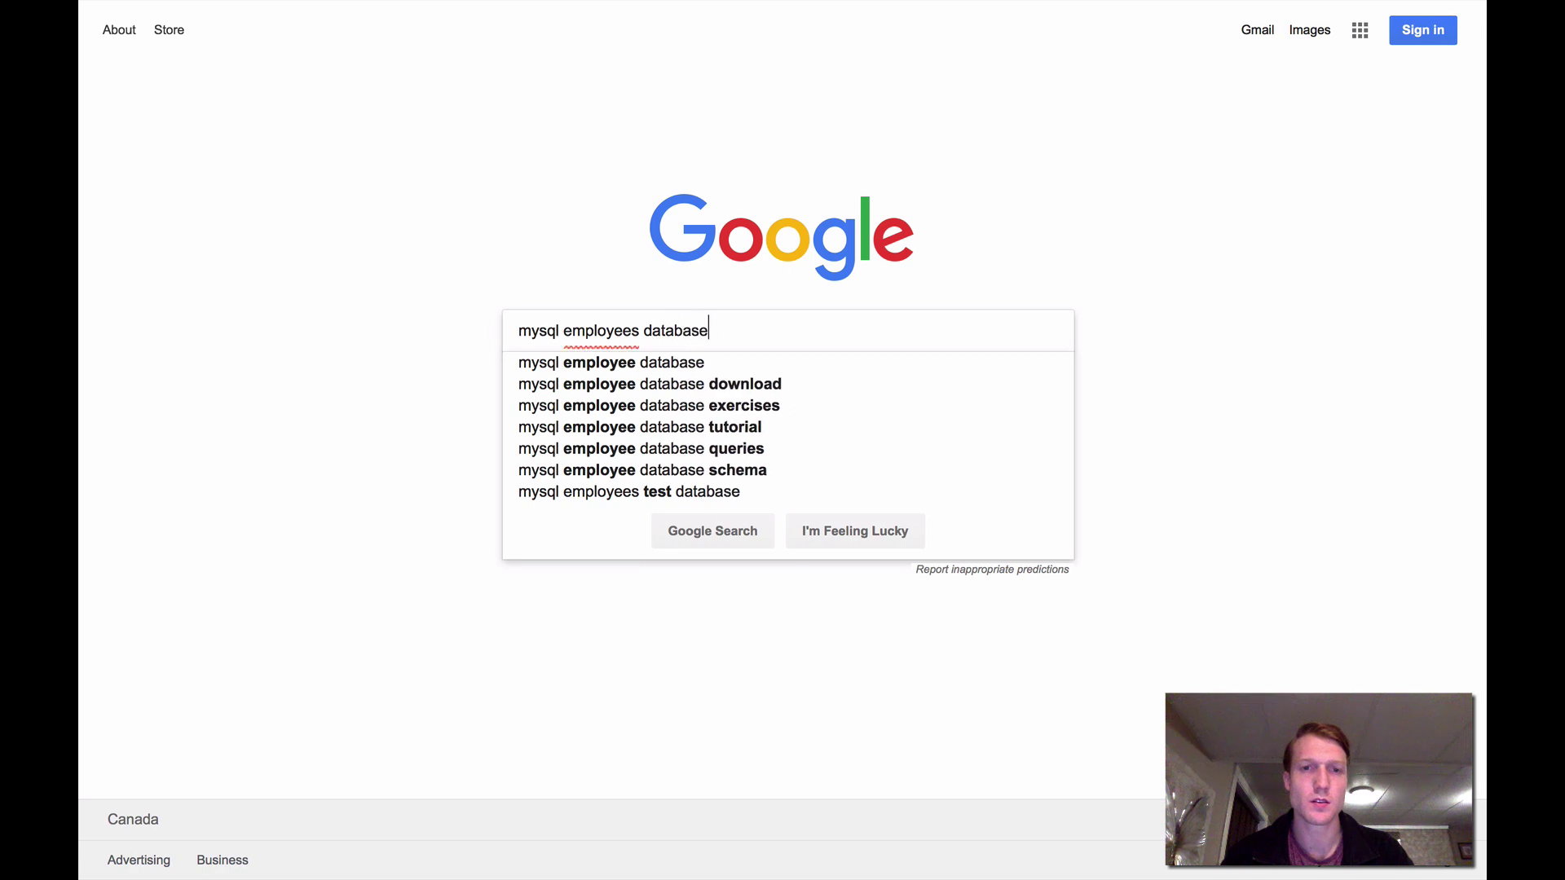
key(Return)
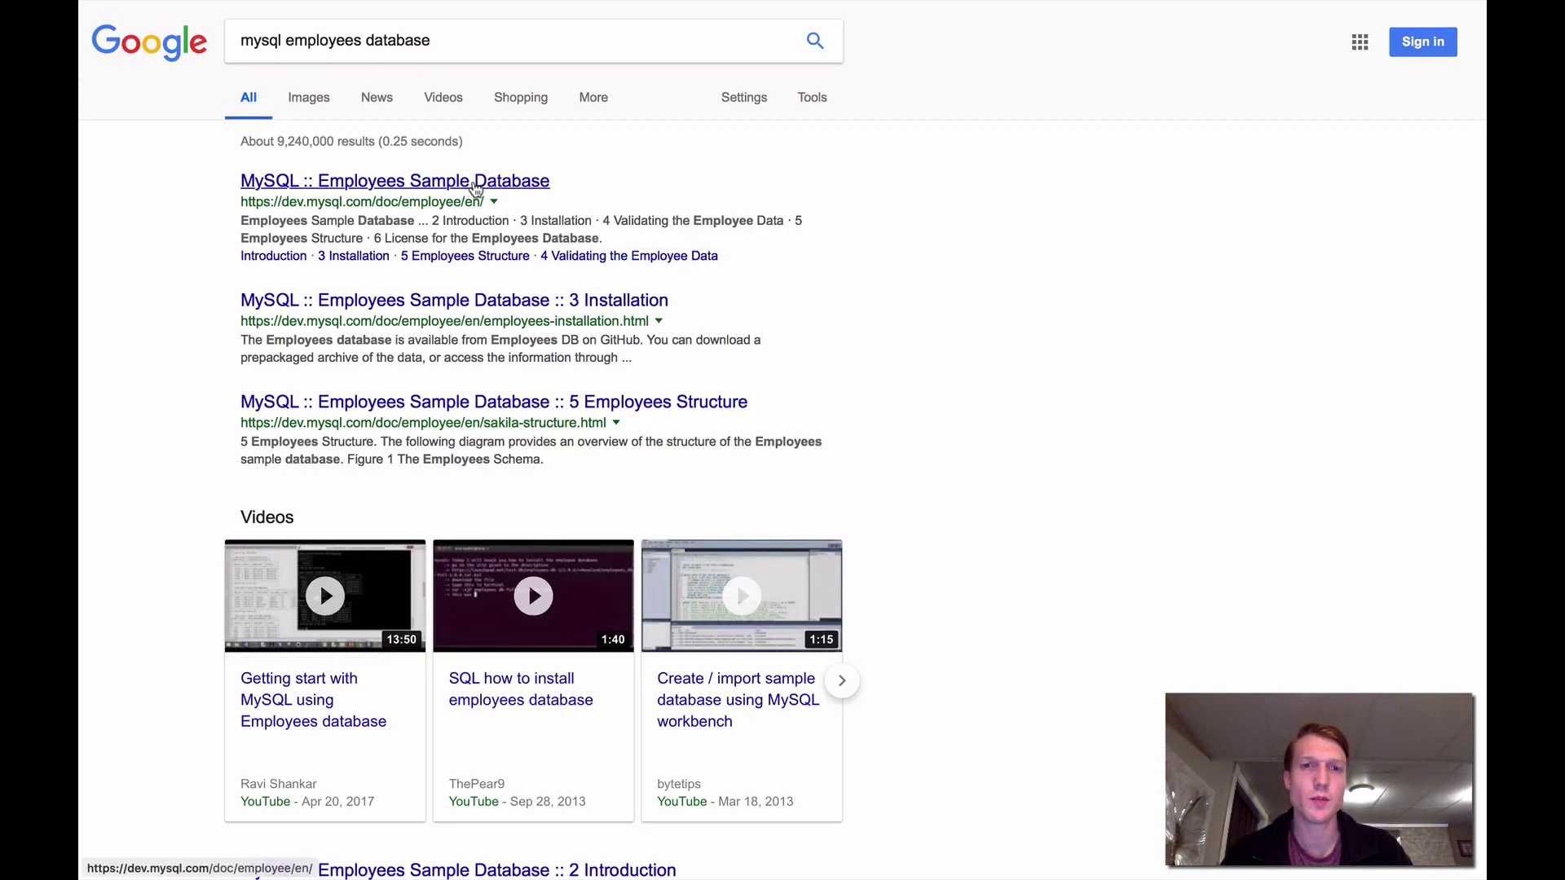
click(476, 188)
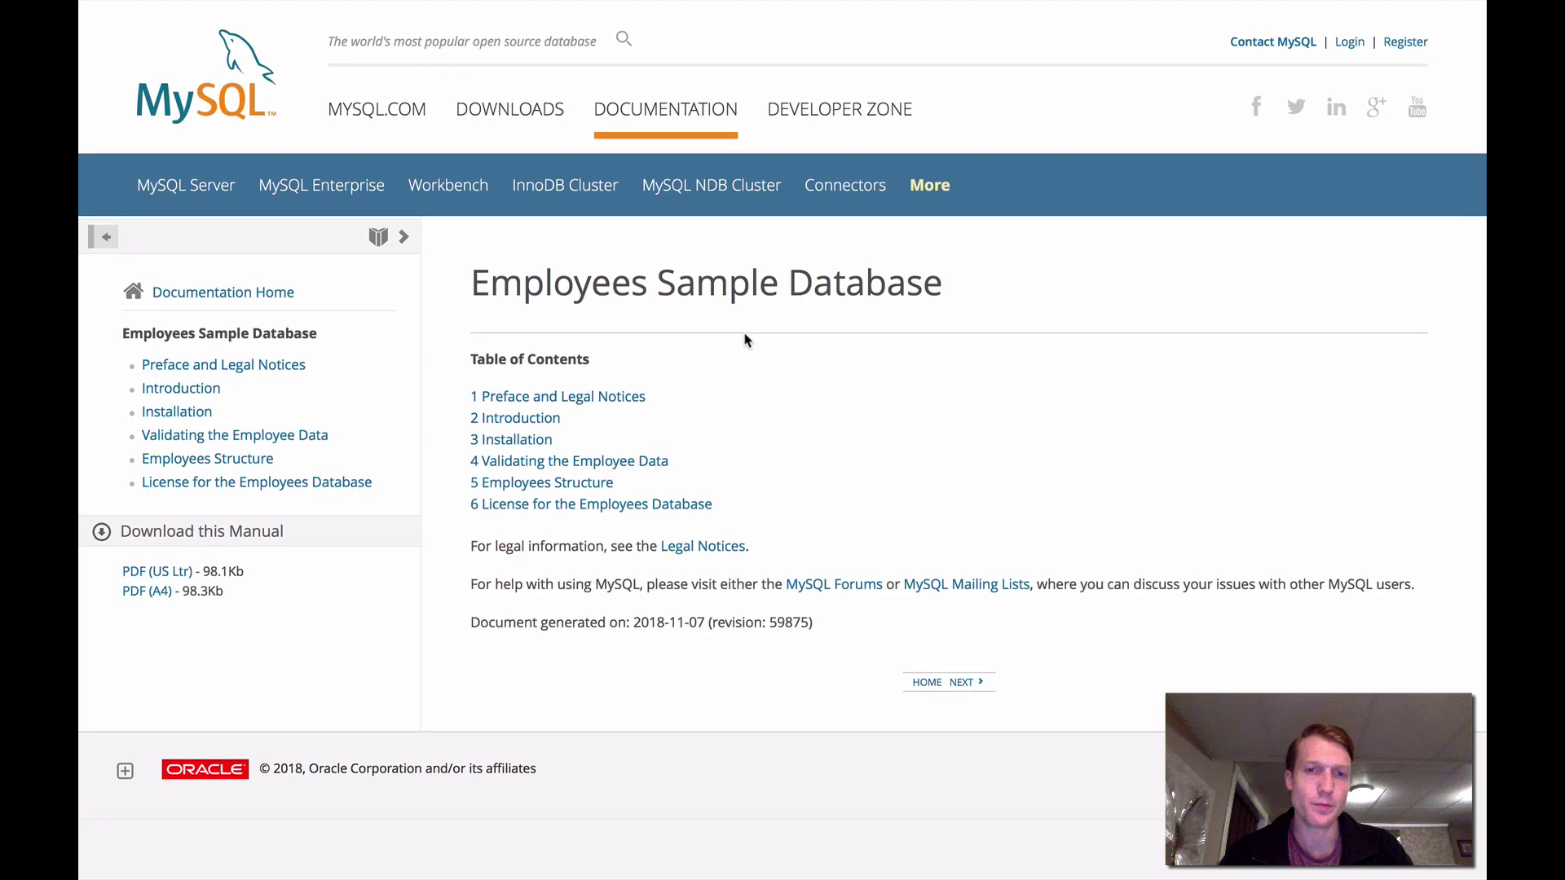
- Go to the Installation section of the documentation and follow its link to Employees DB on GitHub
click(522, 440)
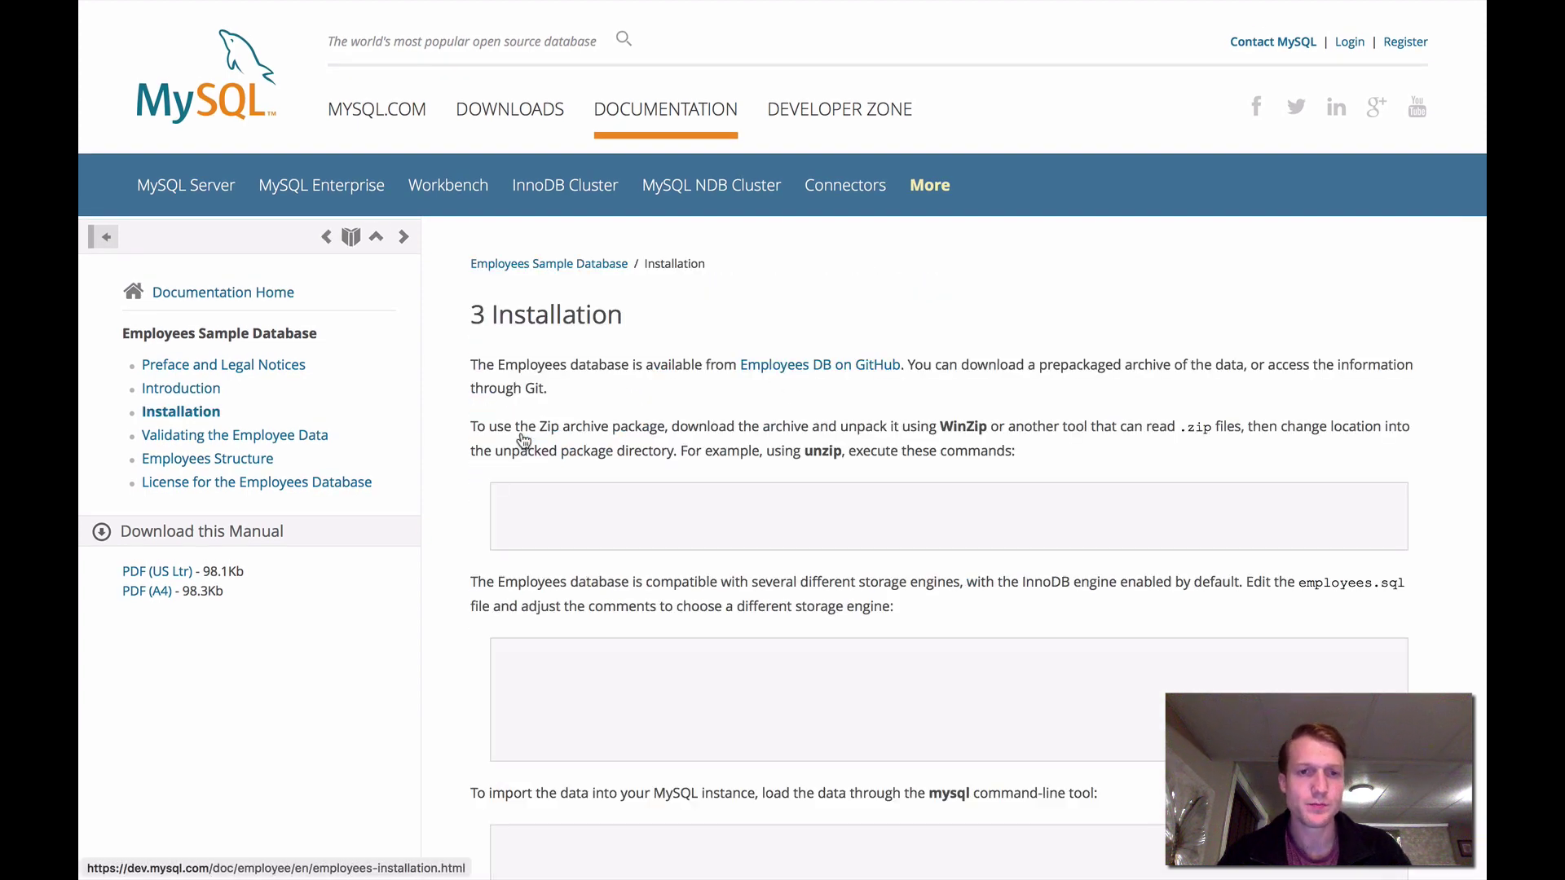
scroll(1034, 478, down, 2)
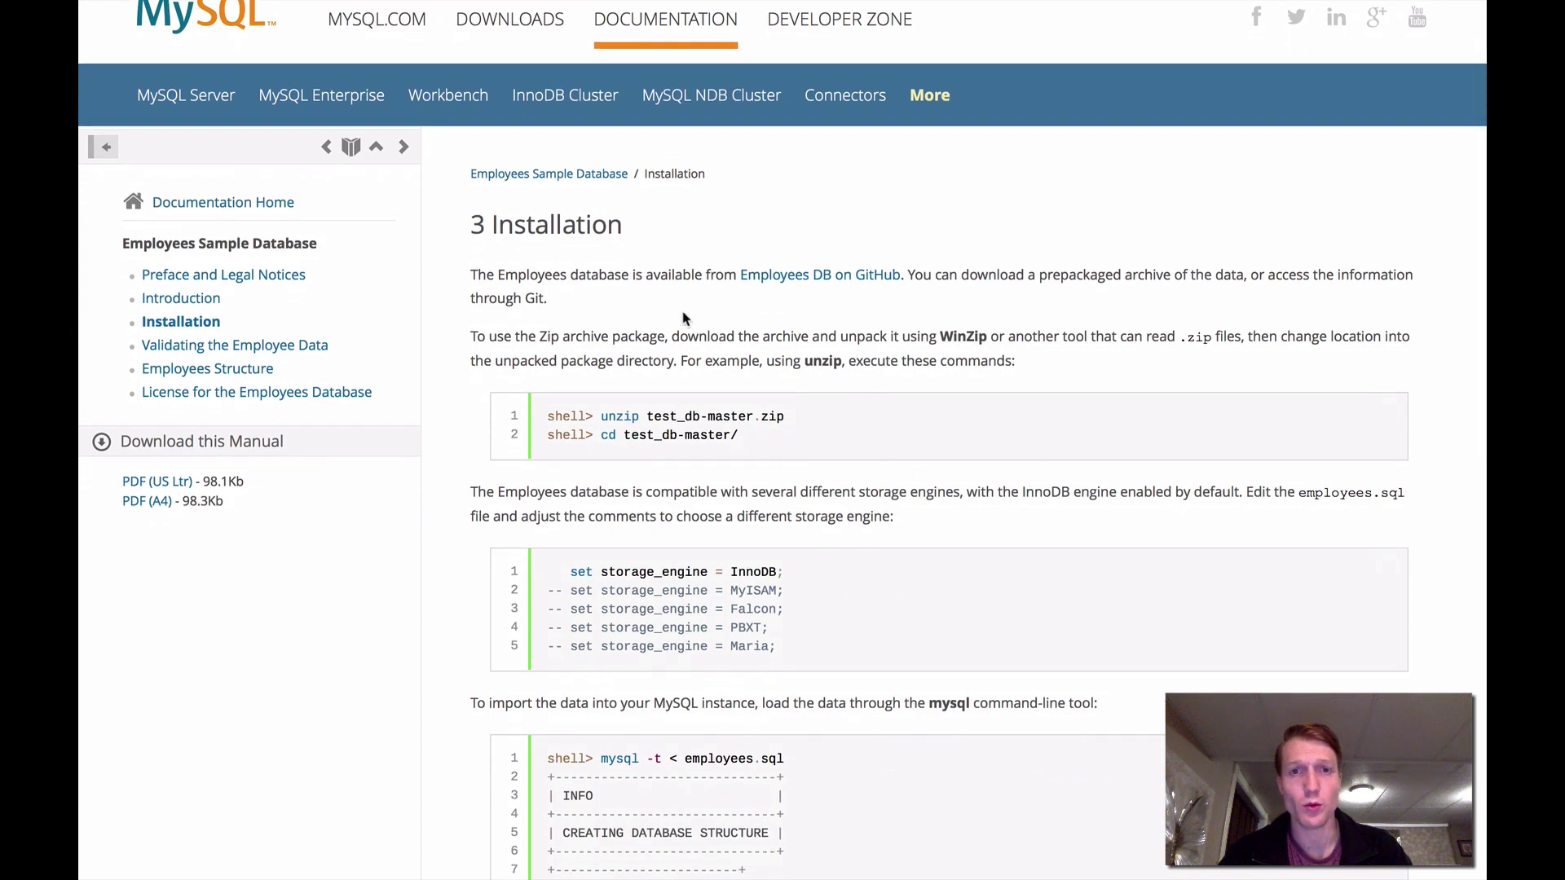
click(800, 279)
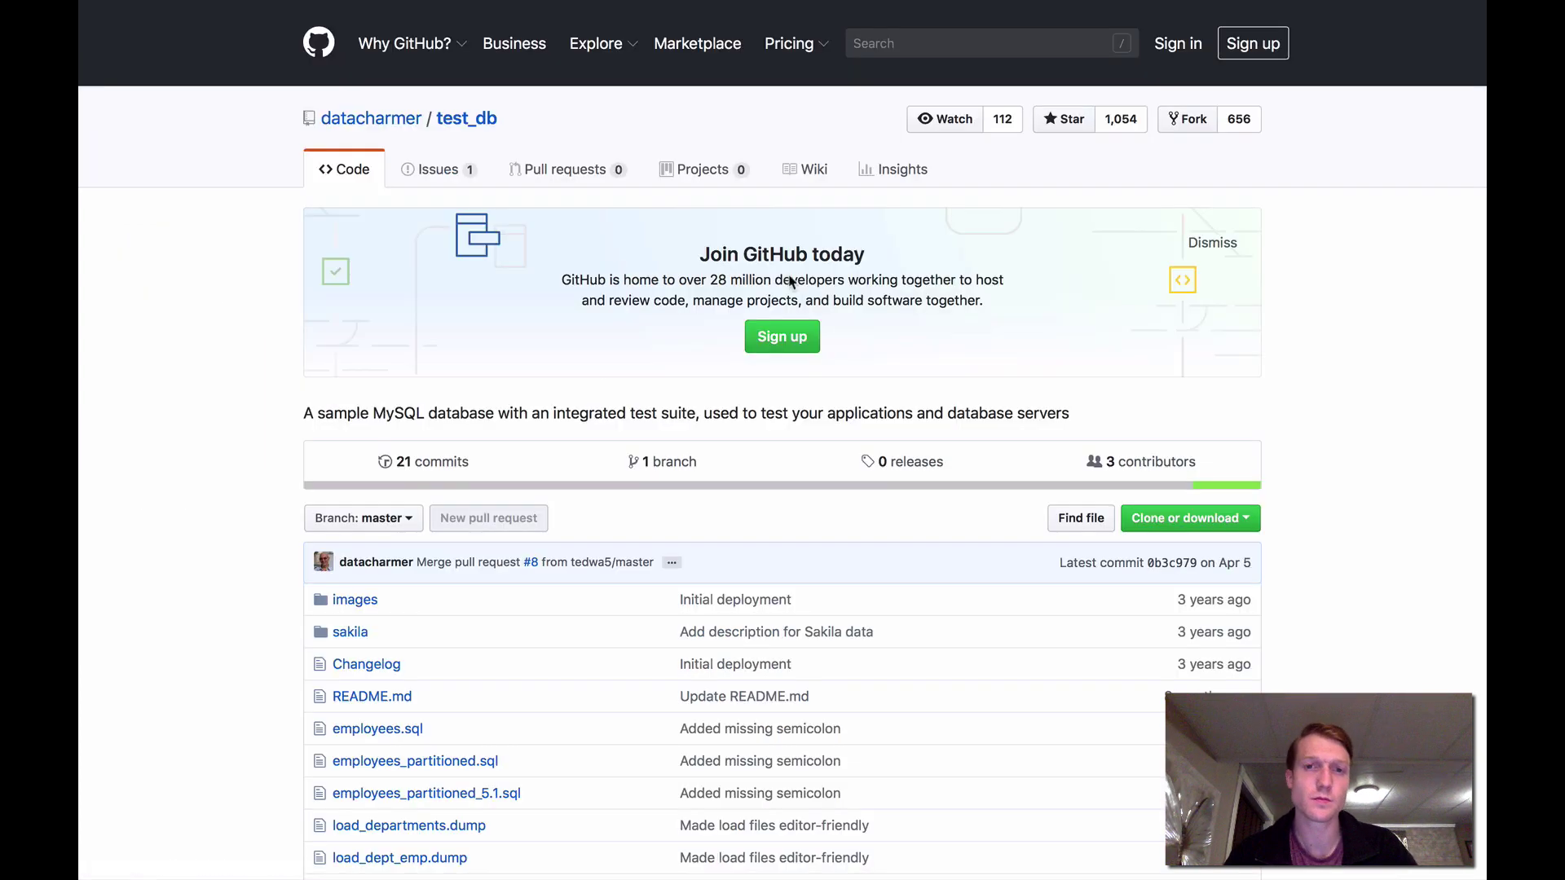
- Open employees.sql in the test_db repository and examine its database, table and view definitions and data-loading statements
scroll(540, 372, down, 2)
scroll(540, 372, down, 5)
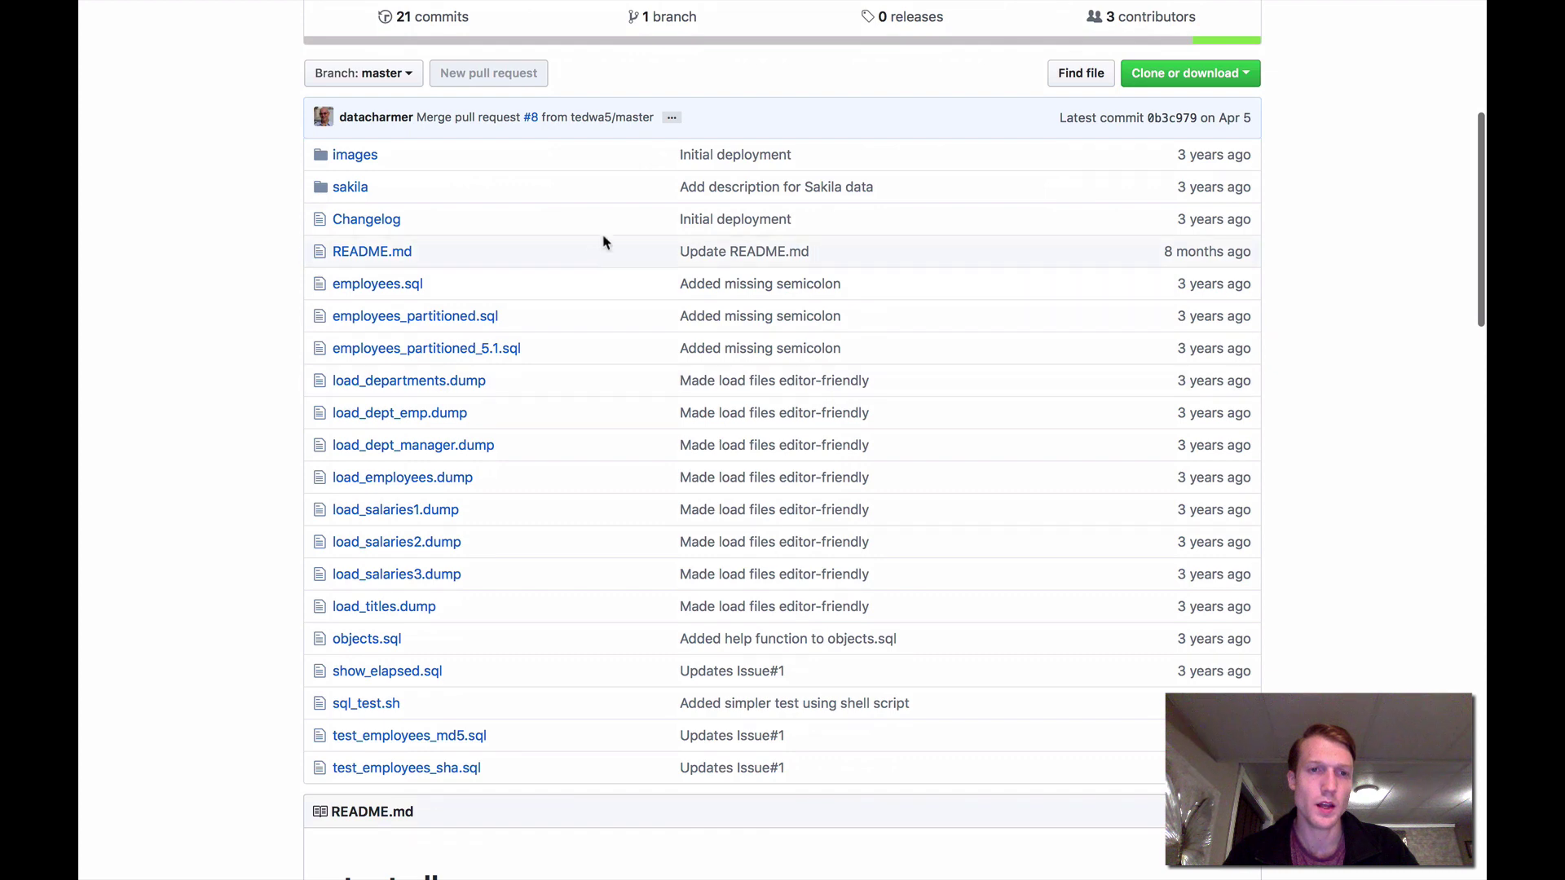
click(372, 285)
scroll(750, 566, down, 3)
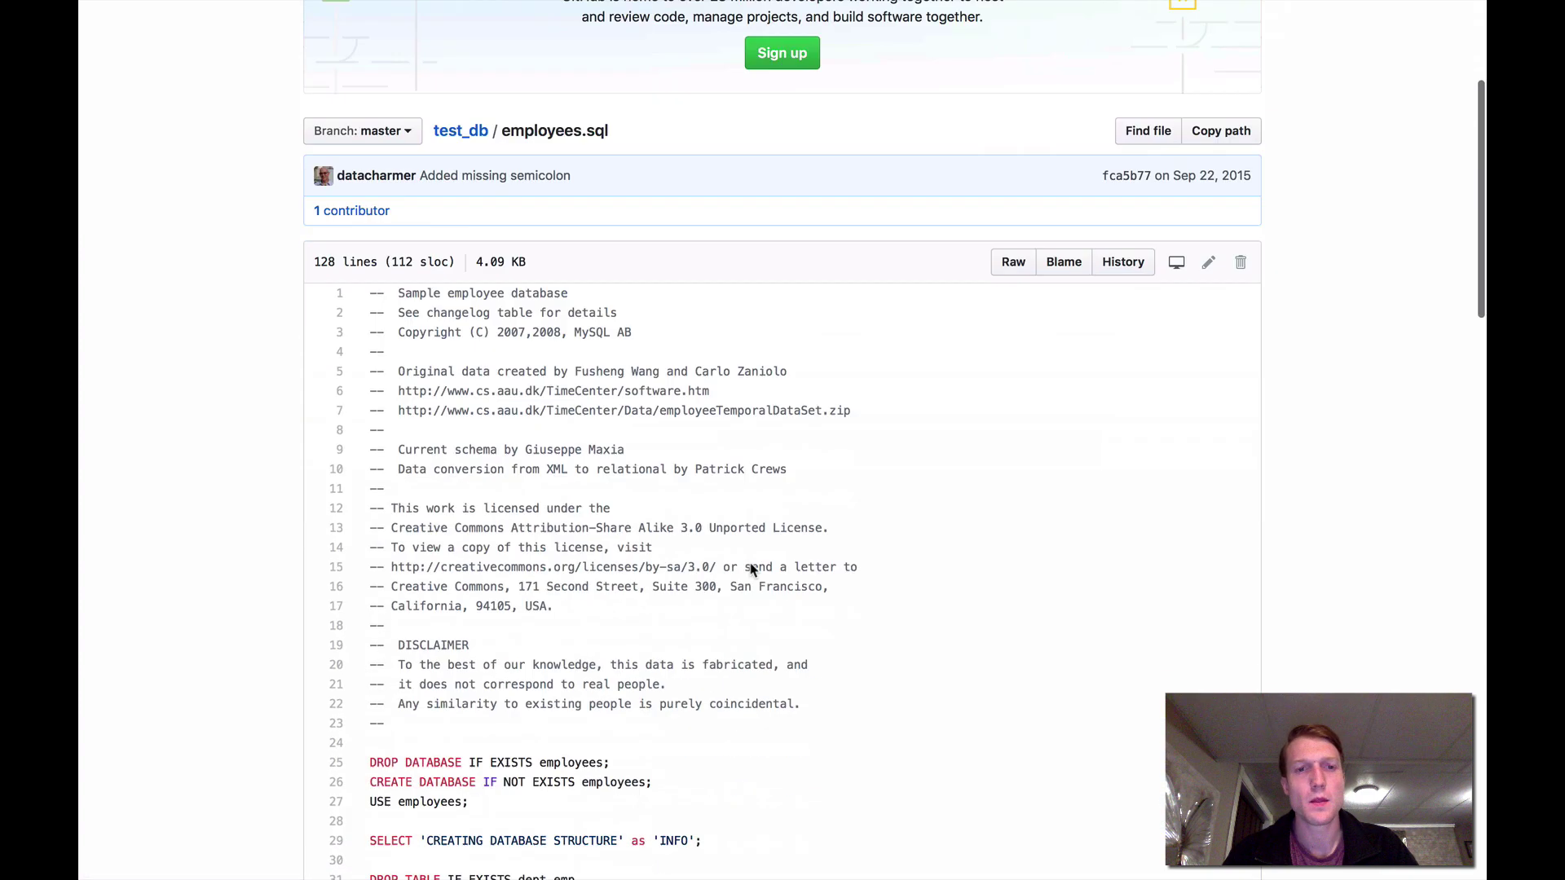
scroll(750, 569, down, 7)
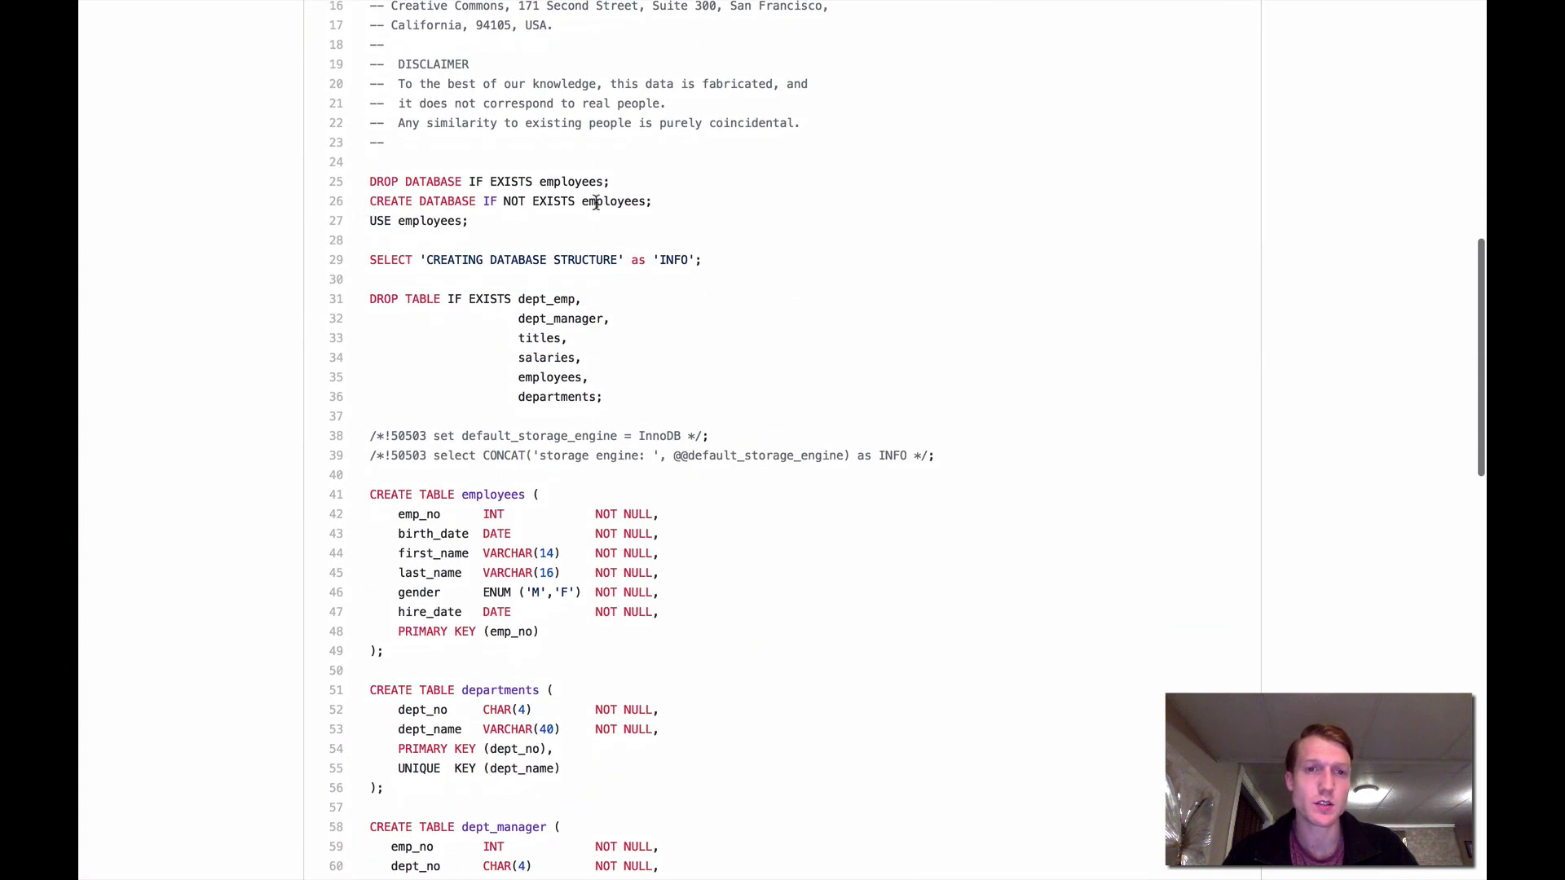
scroll(596, 203, down, 3)
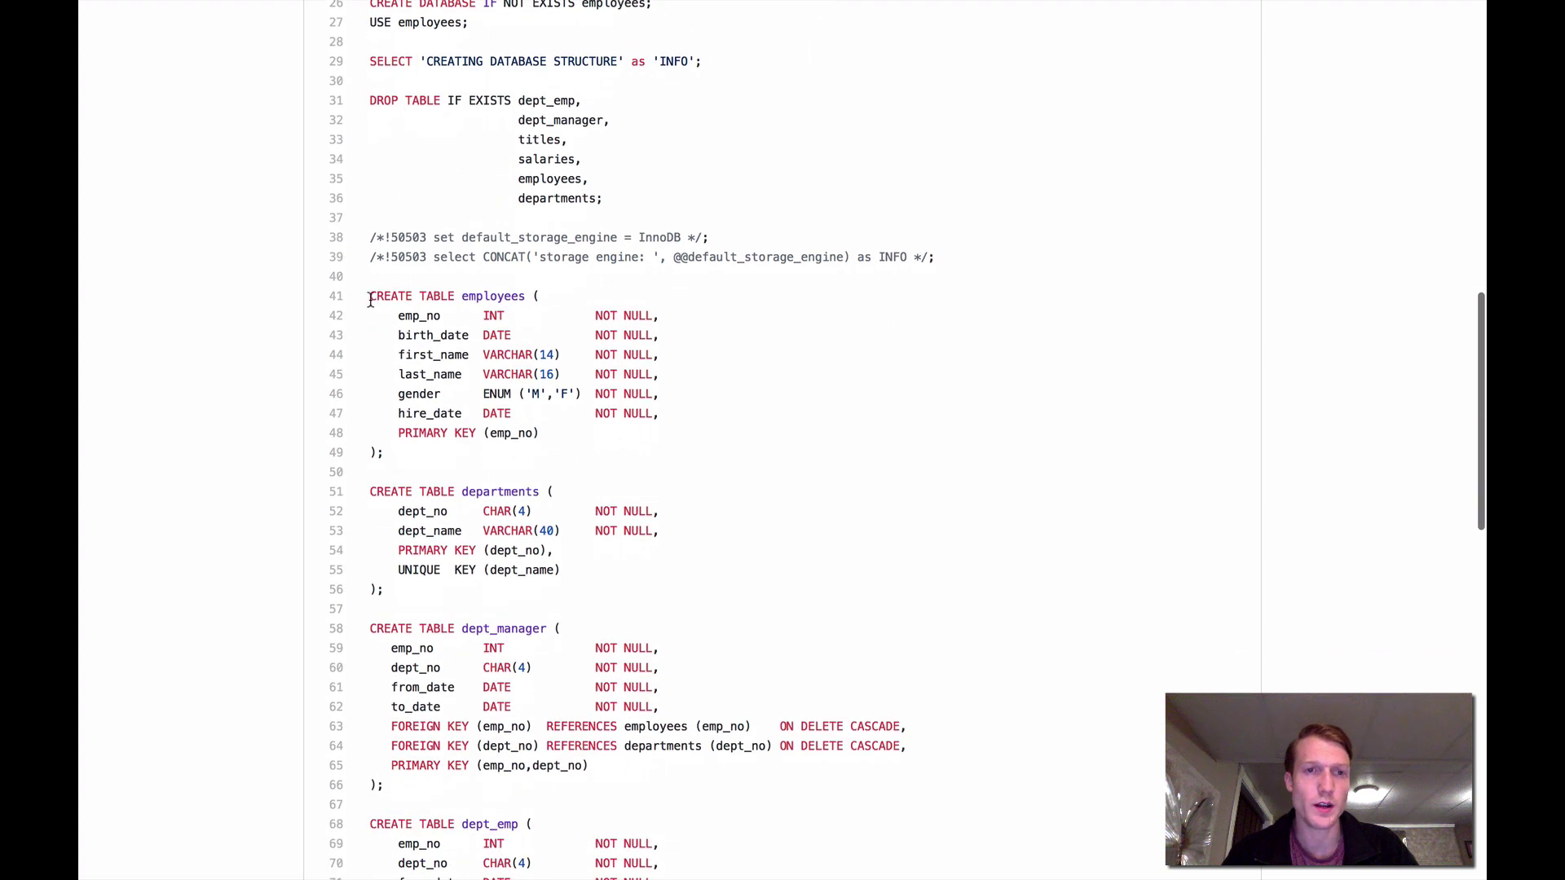
scroll(536, 369, down, 2)
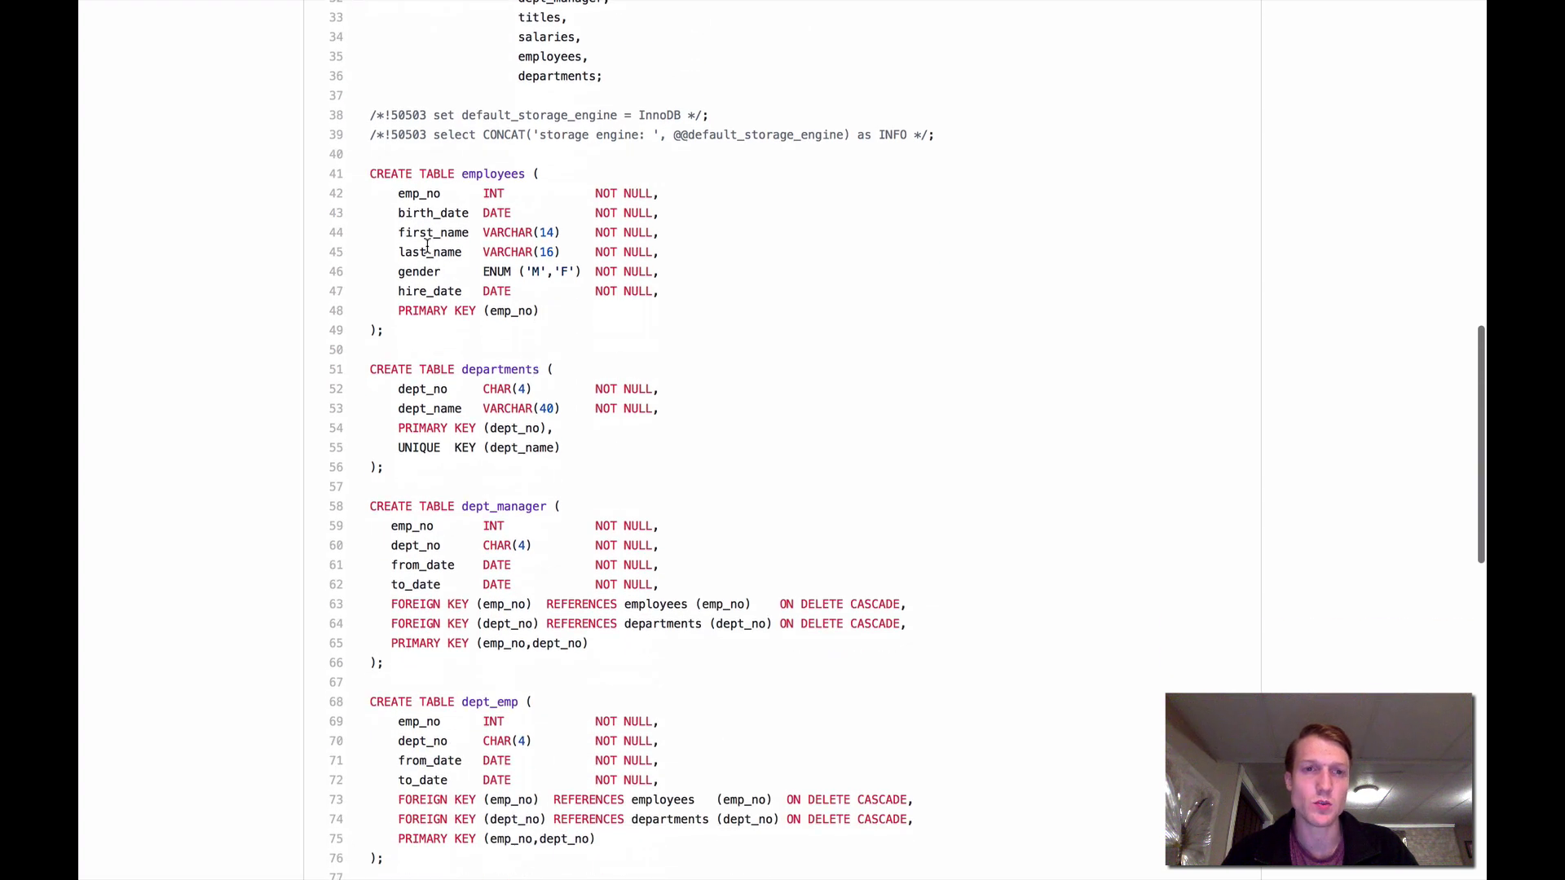
scroll(466, 254, down, 15)
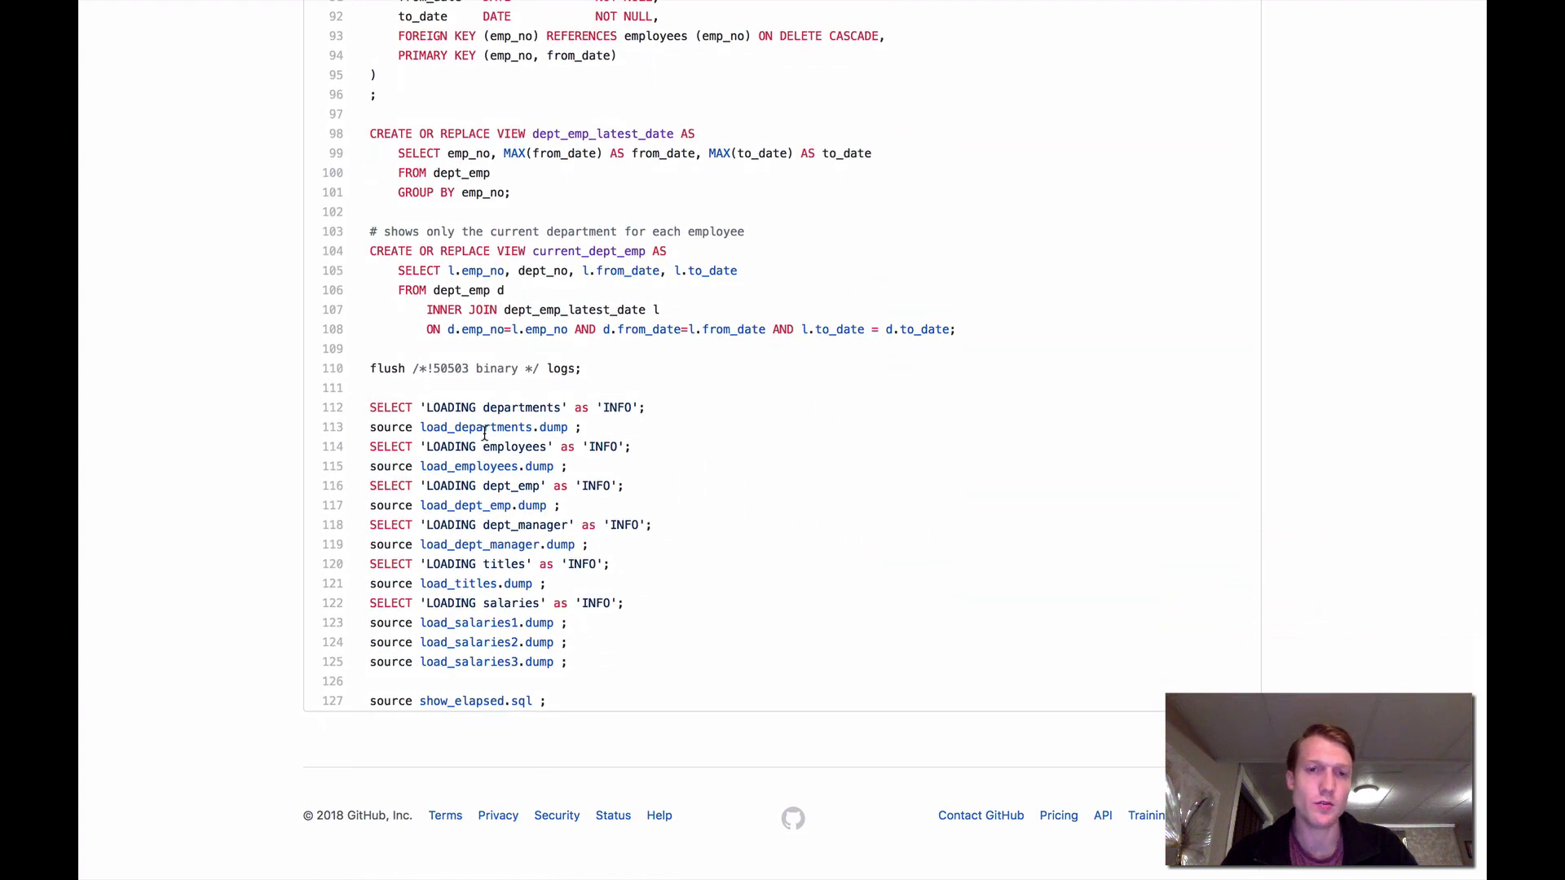
scroll(843, 326, up, 20)
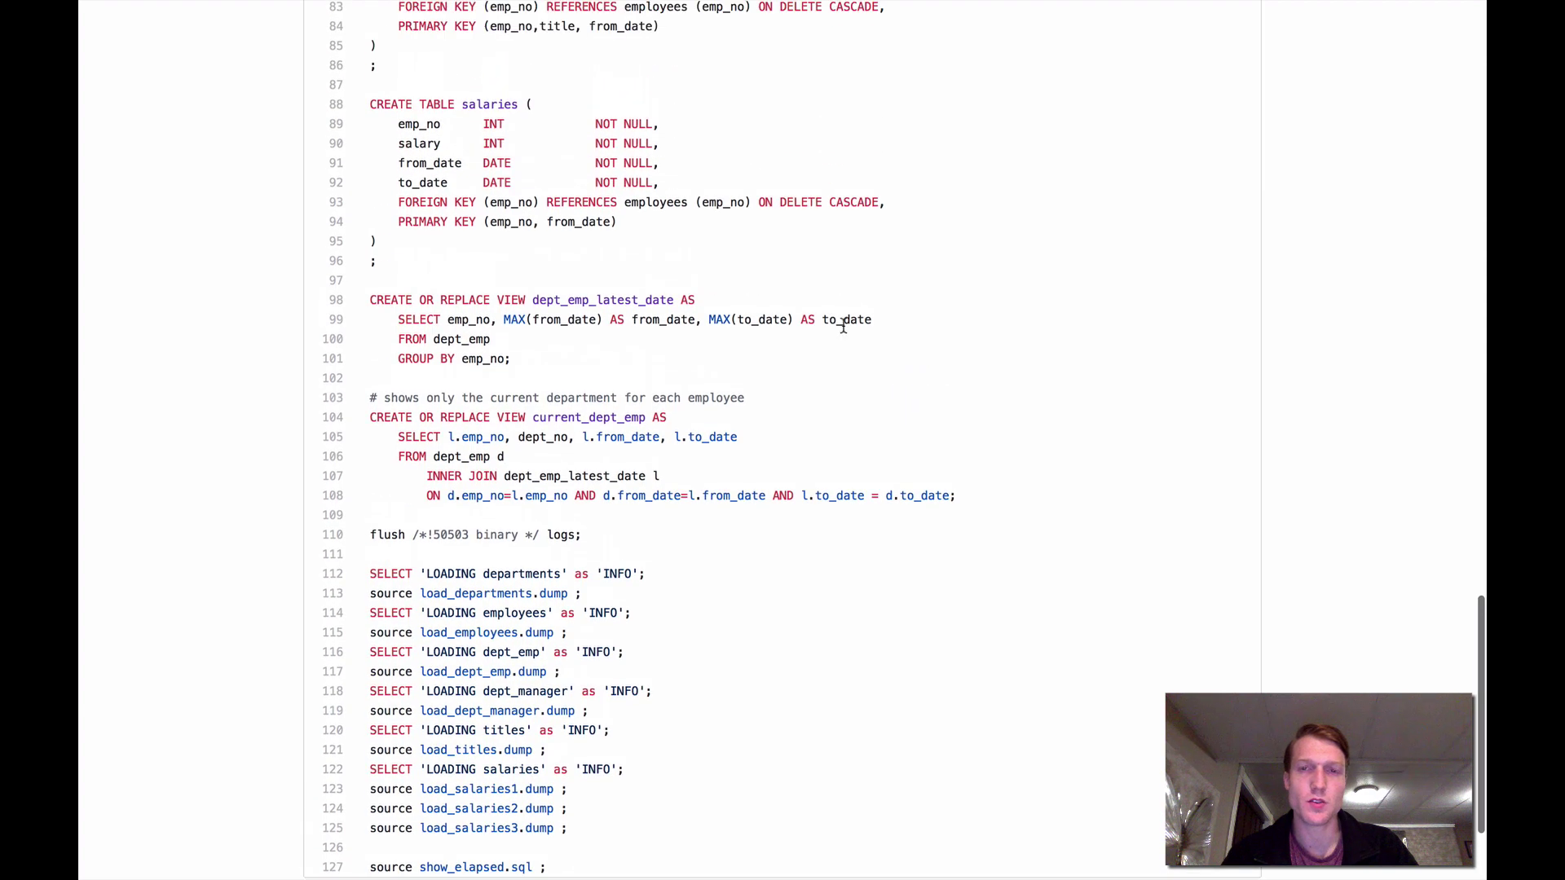
scroll(844, 326, up, 5)
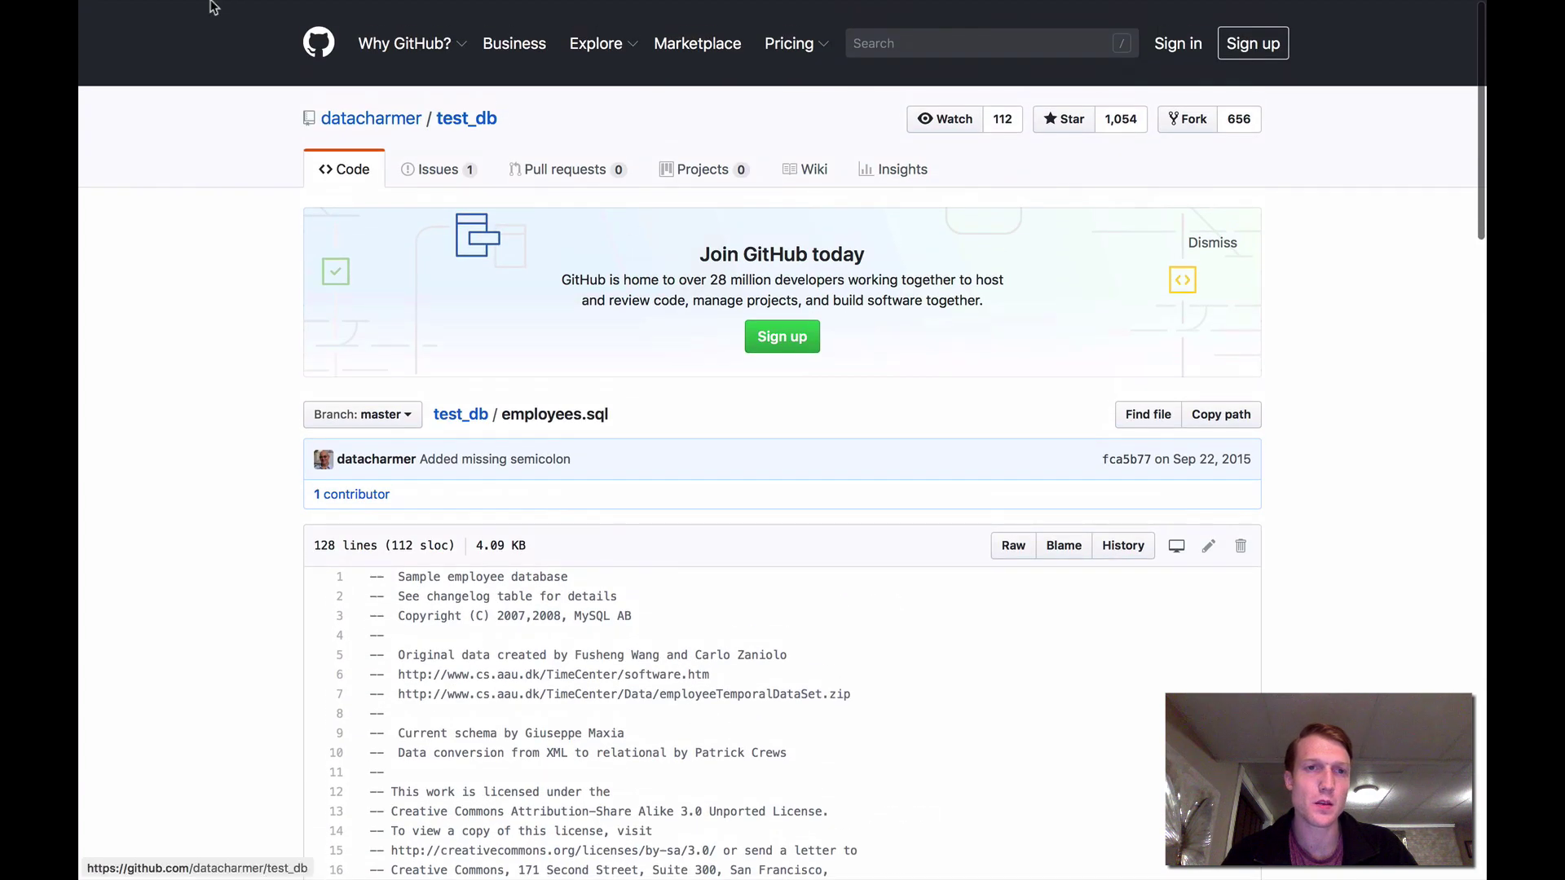
- Return to the test_db repository's file list, download it as a ZIP archive and show the download progress
mouse_move(215, 9)
click(168, 41)
scroll(815, 317, up, 5)
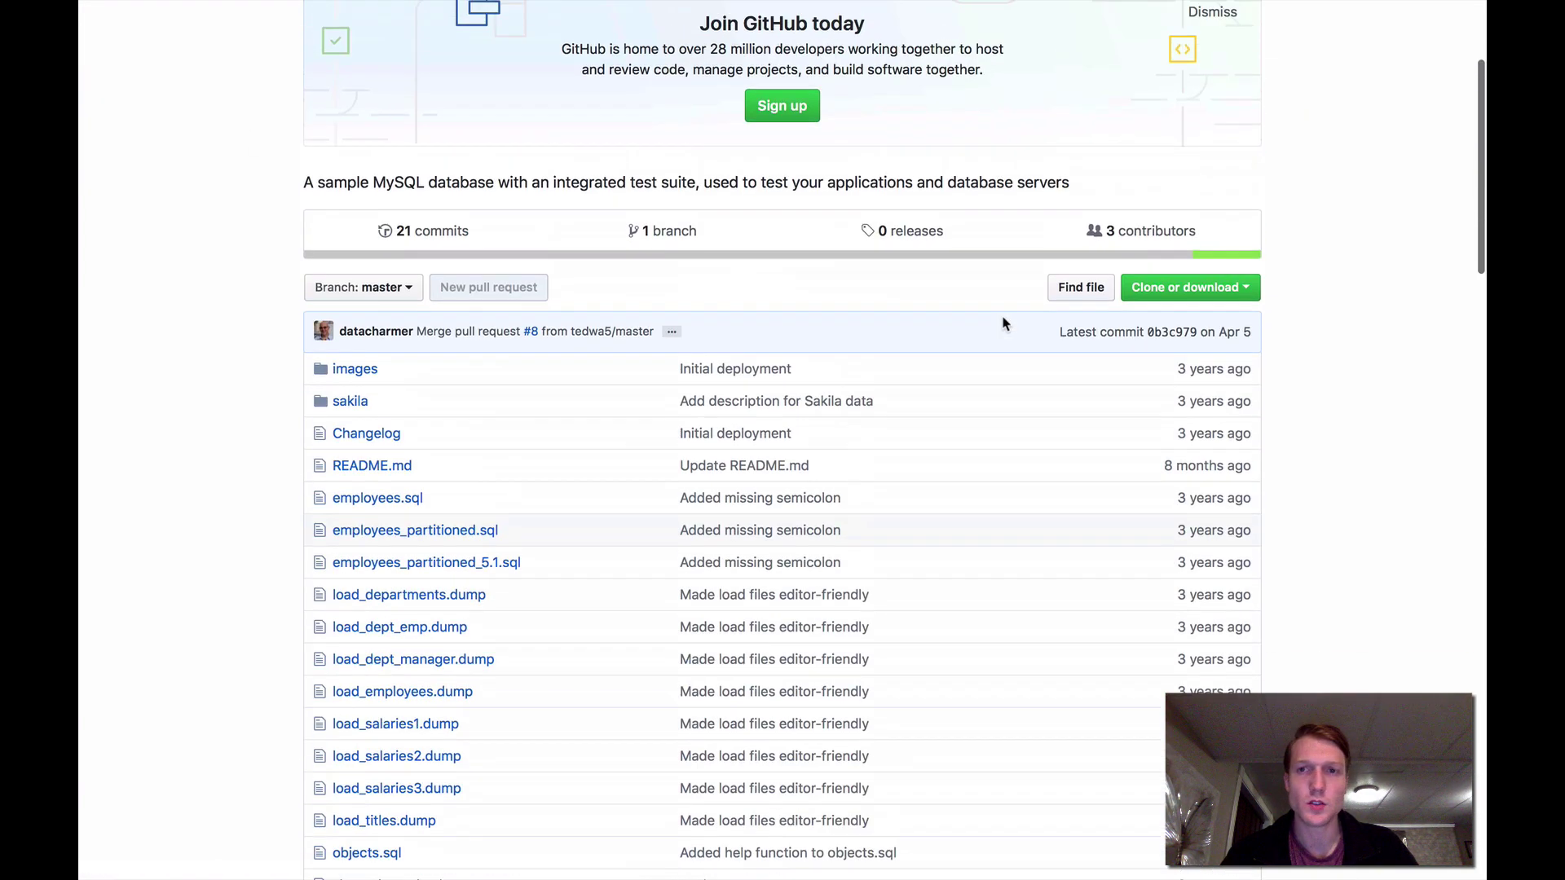
click(1240, 306)
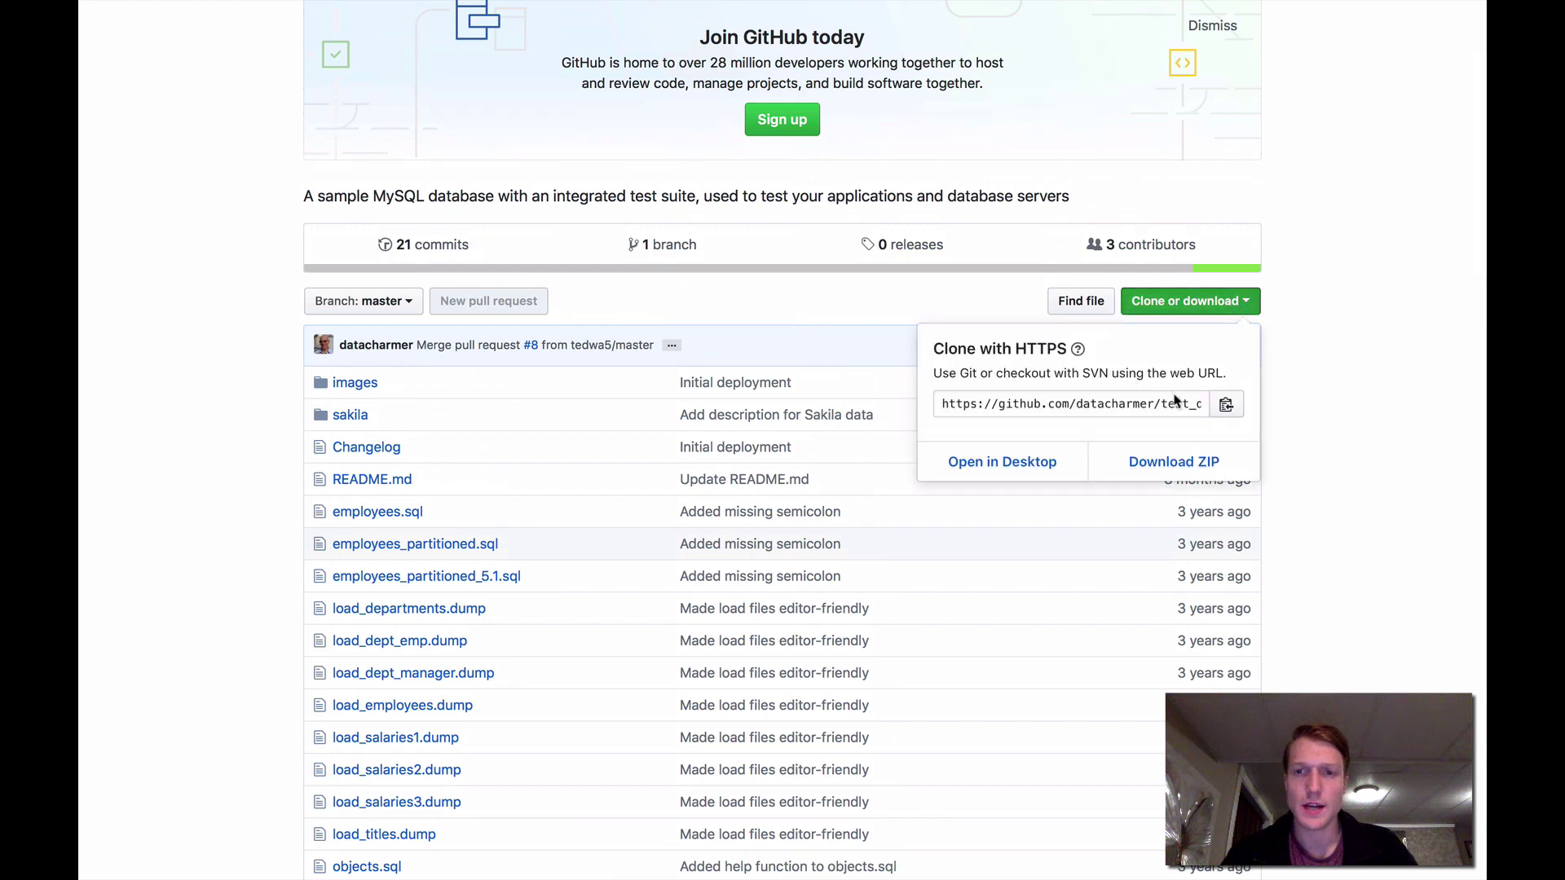
click(1168, 463)
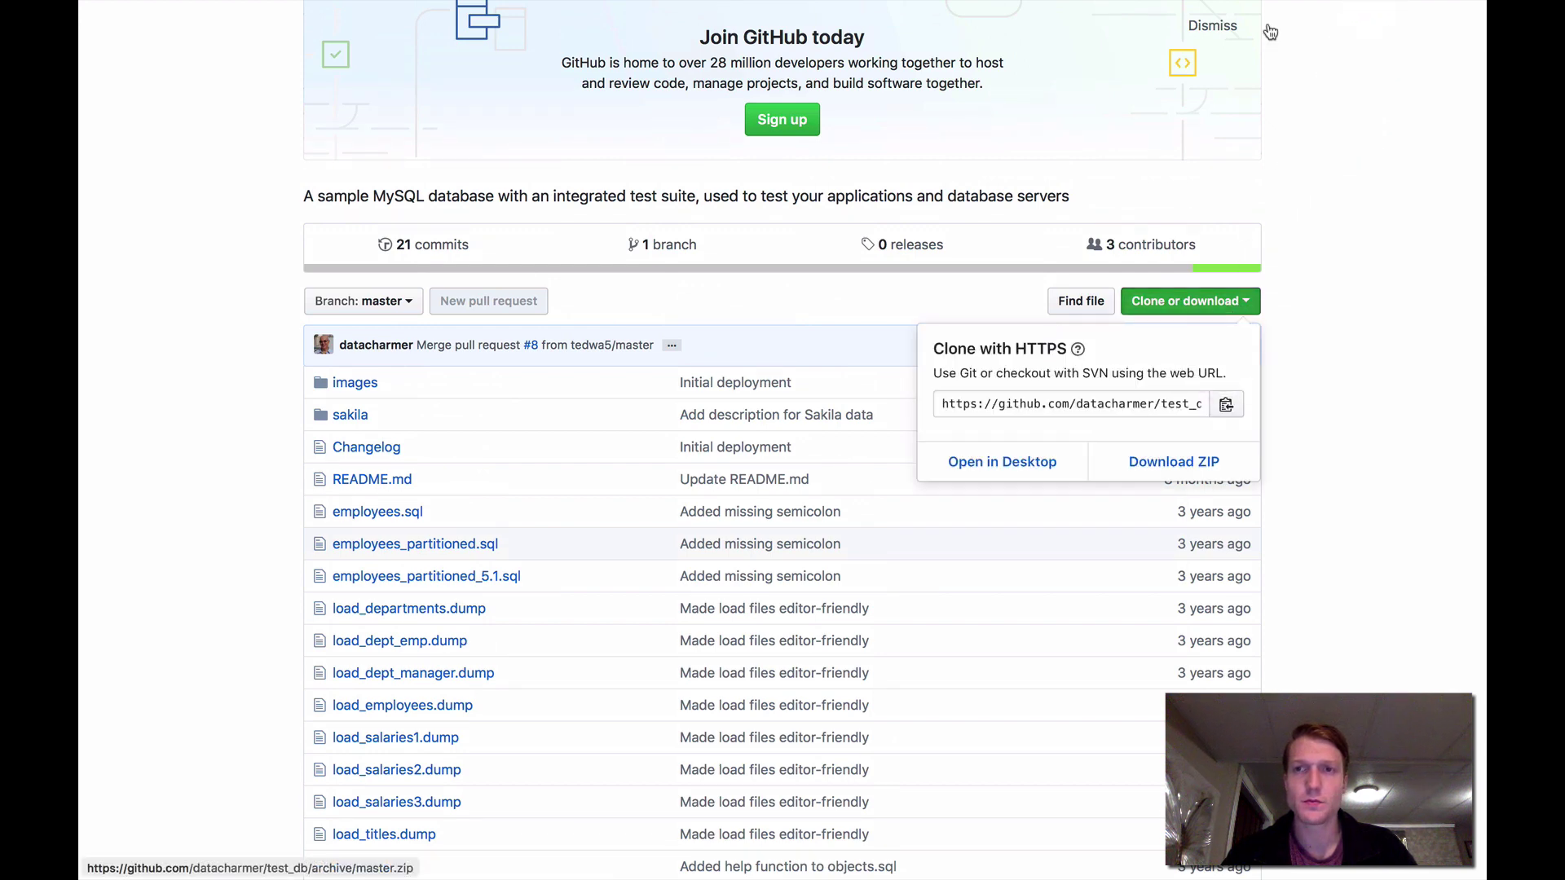
mouse_move(1375, 9)
click(1349, 41)
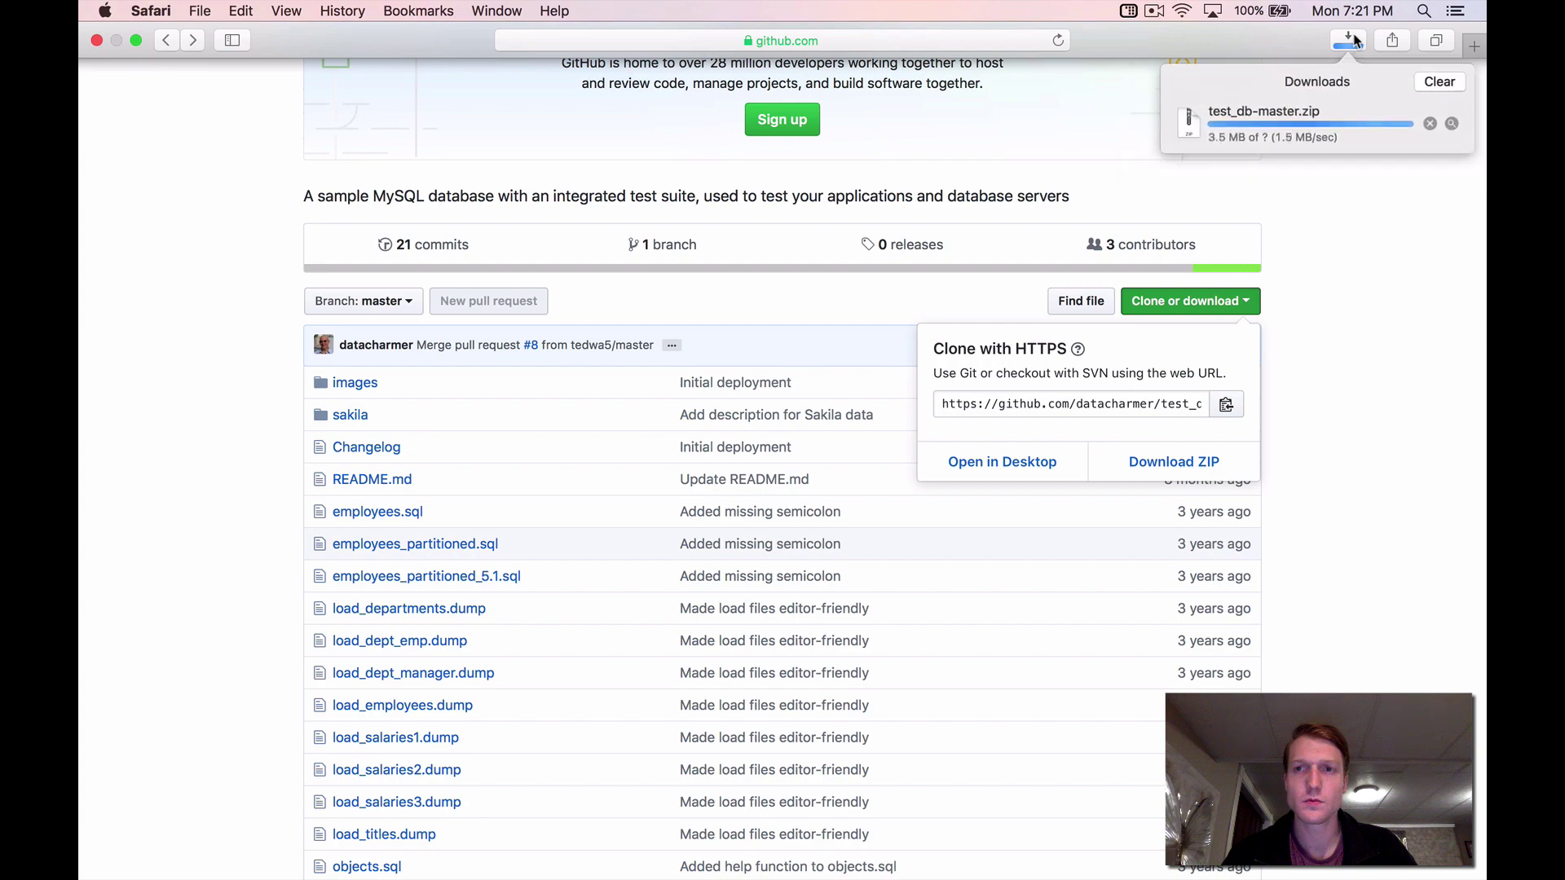
- Take the browser out of full screen and show the list of downloads
mouse_move(124, 2)
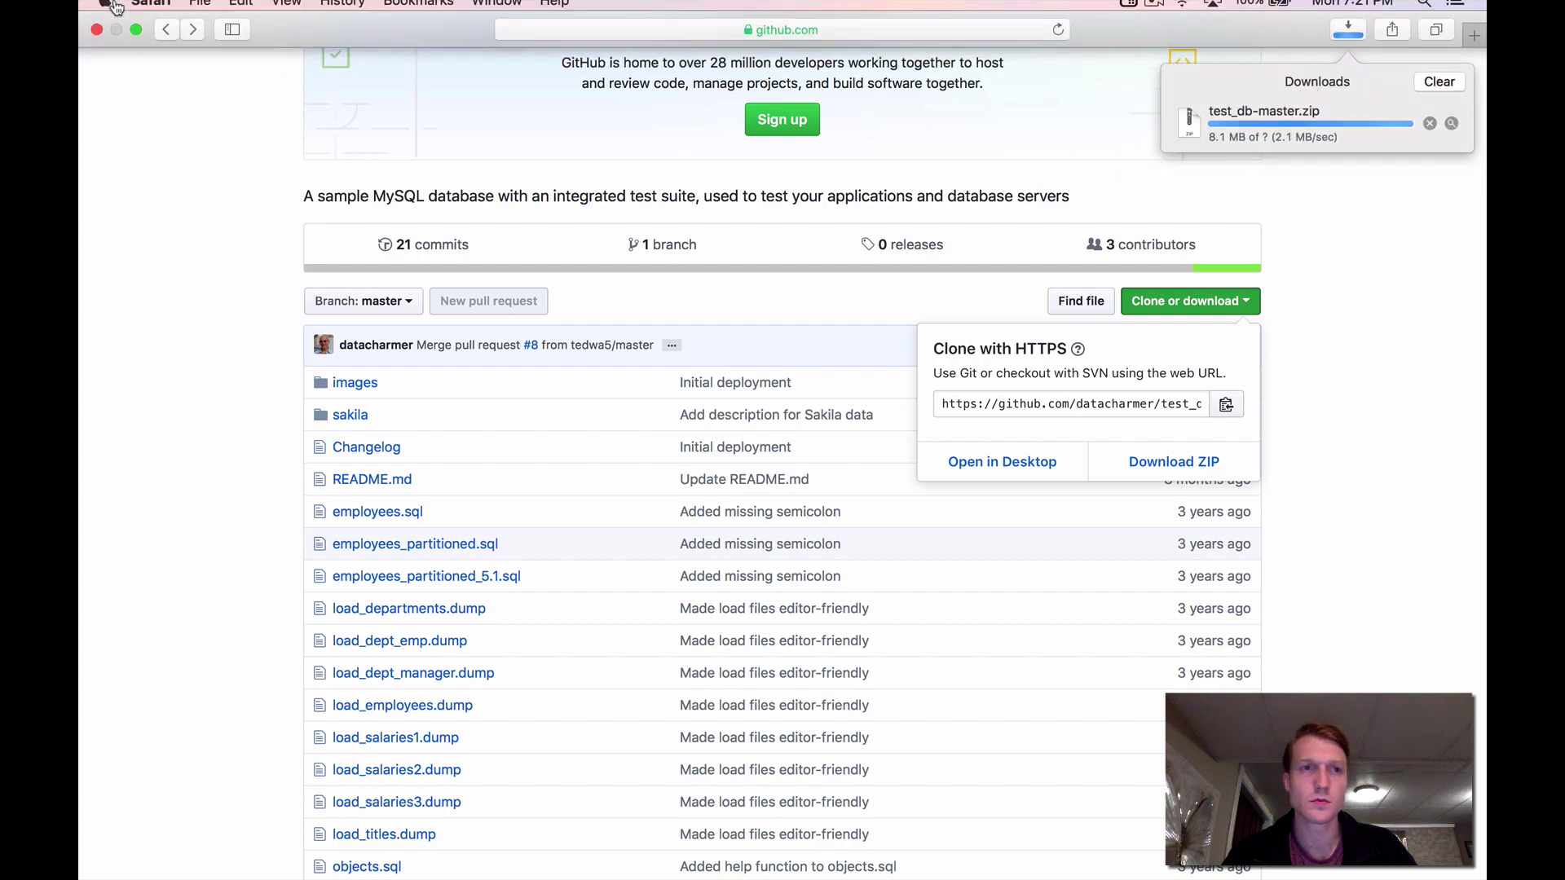
click(135, 46)
click(135, 48)
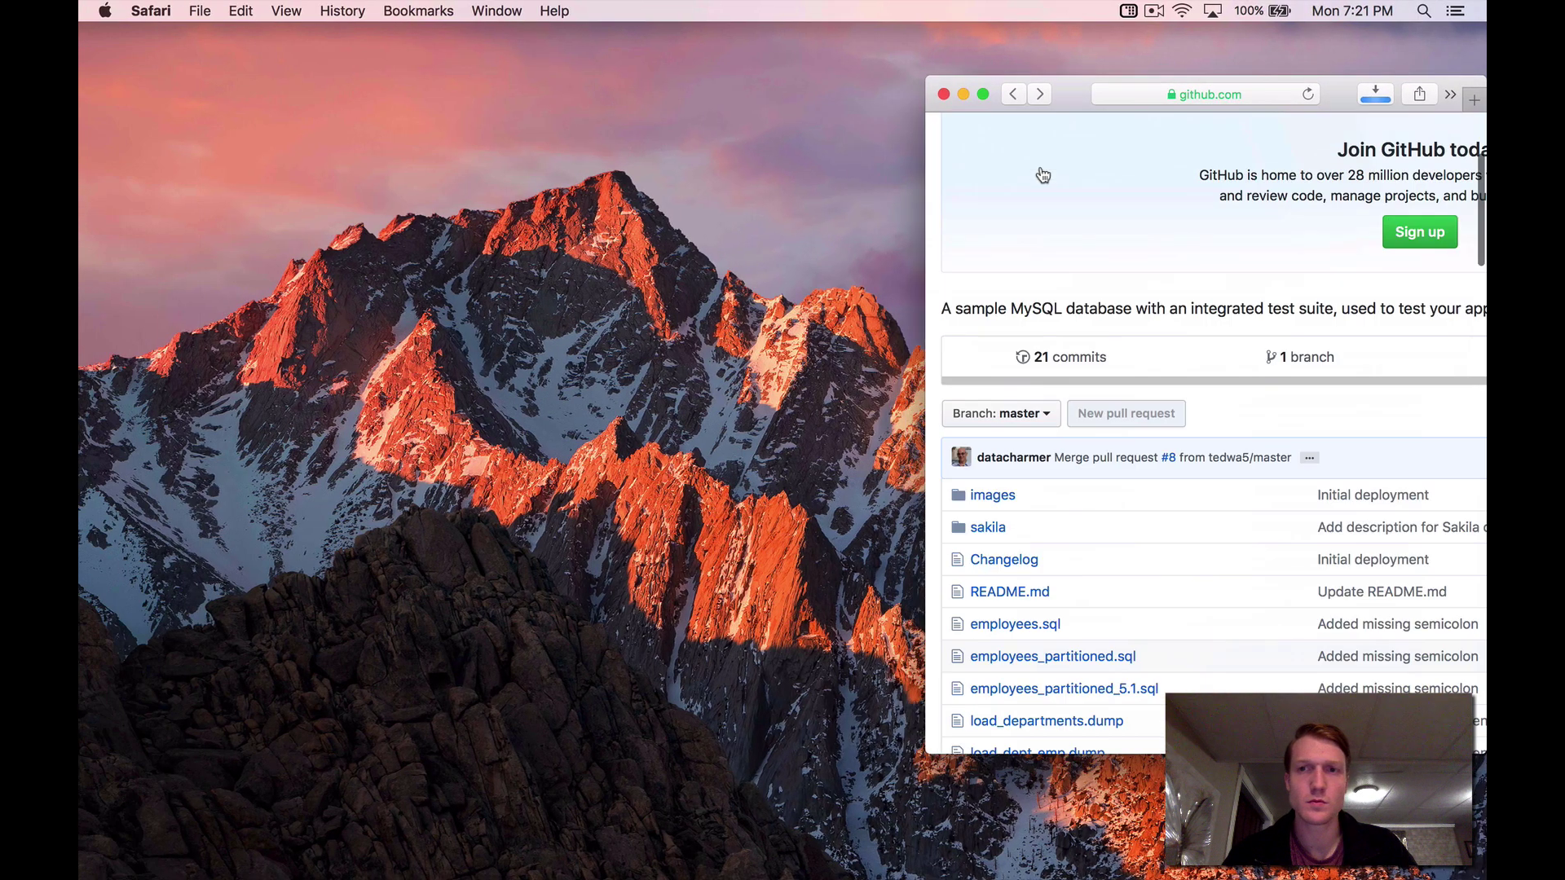
click(1377, 91)
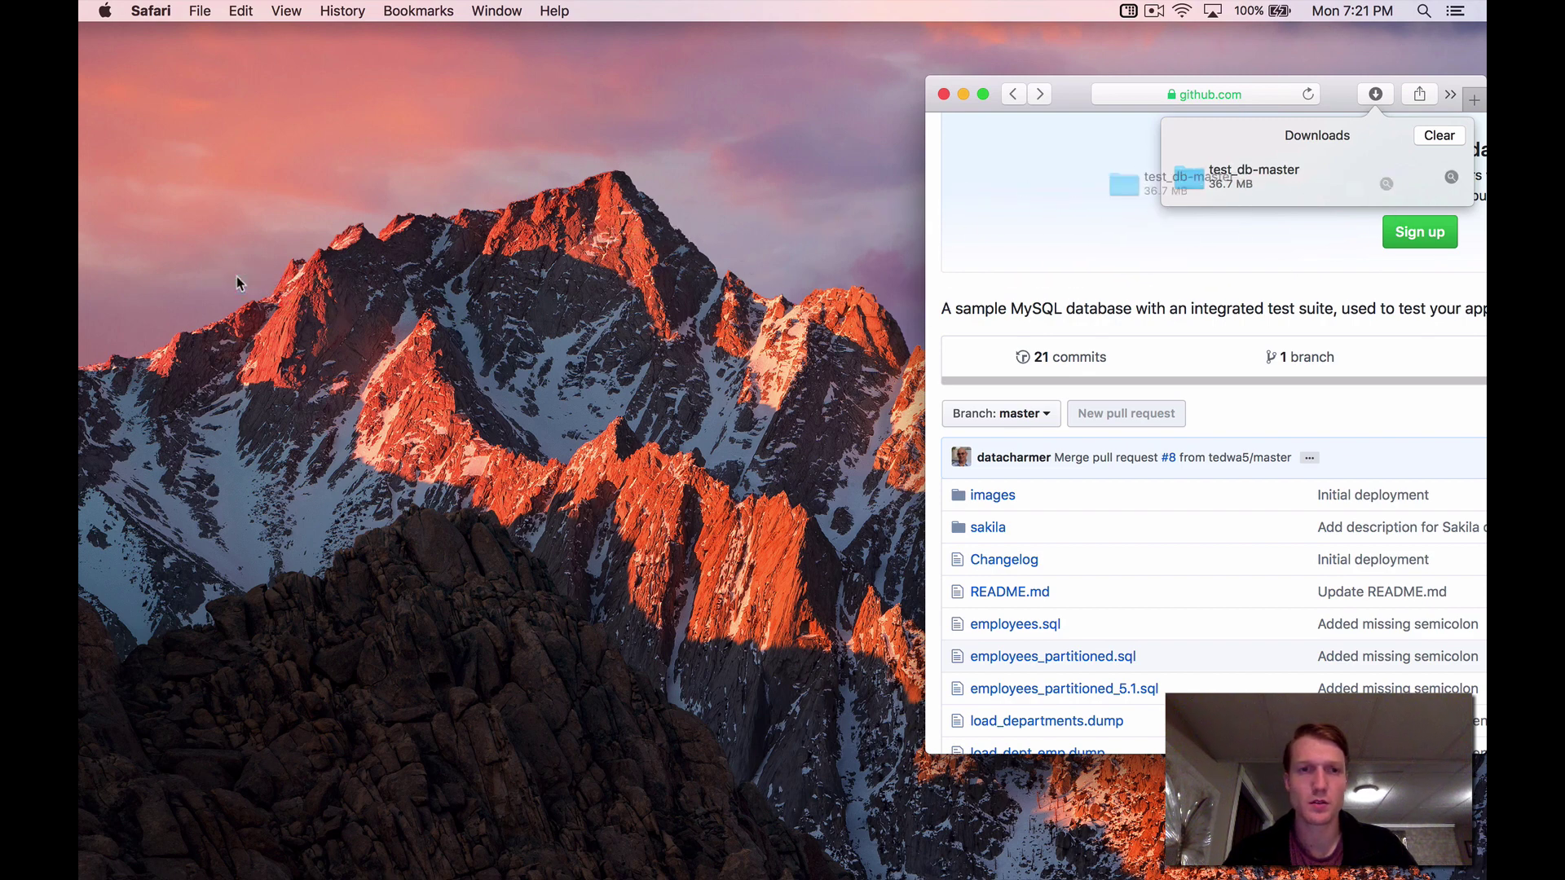
- Switch to Terminal and try to change into the folder with the command cd desktop/test_db-master
mouse_move(775, 878)
click(1030, 844)
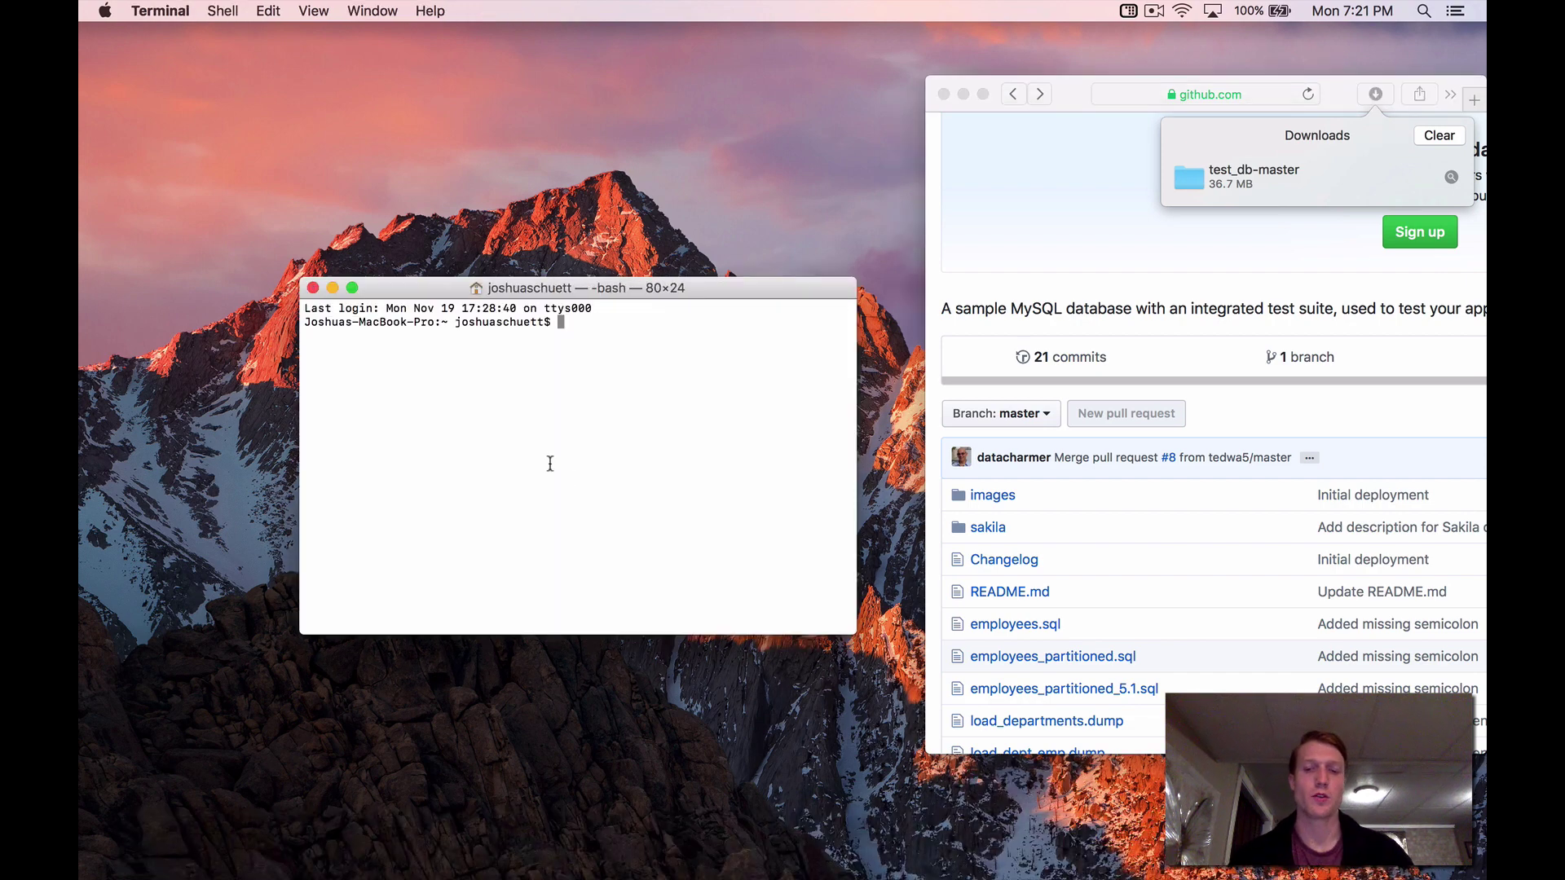
text(cd d)
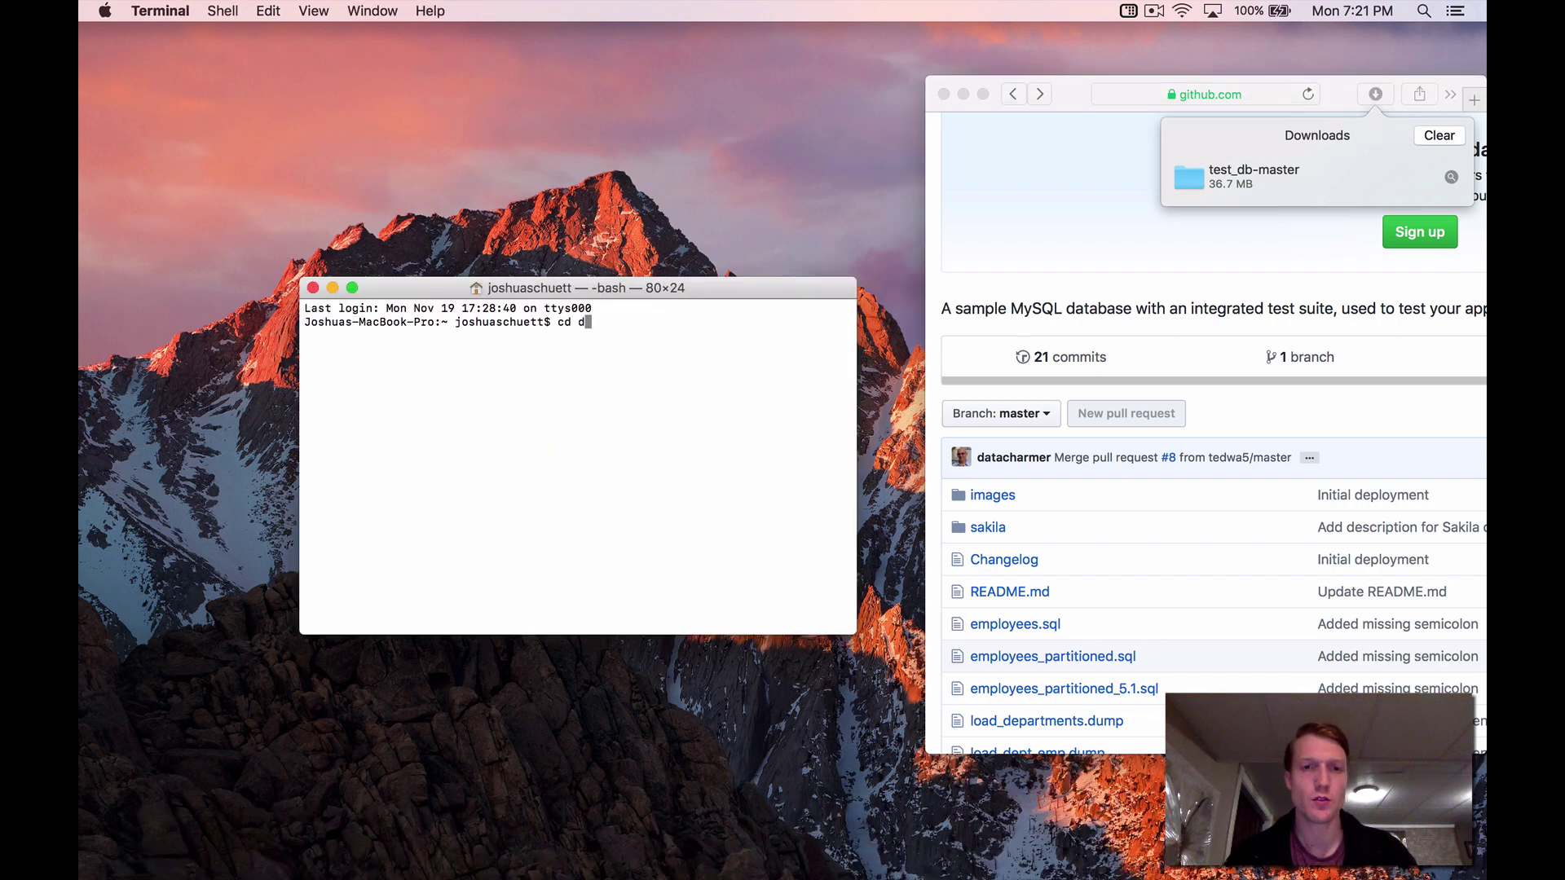
text(esktop/)
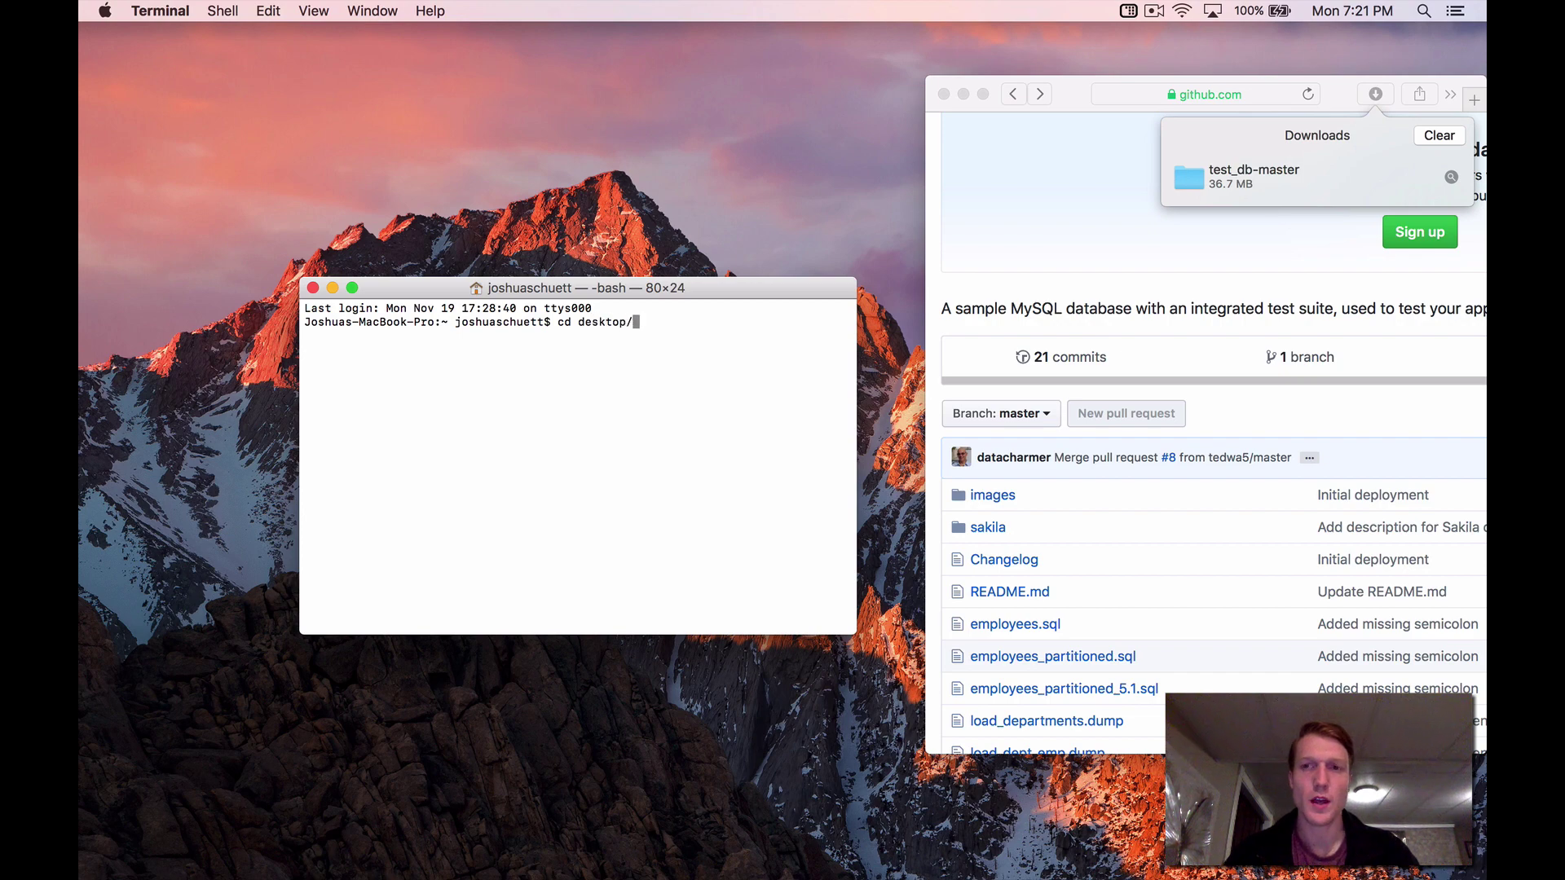
text(test_d)
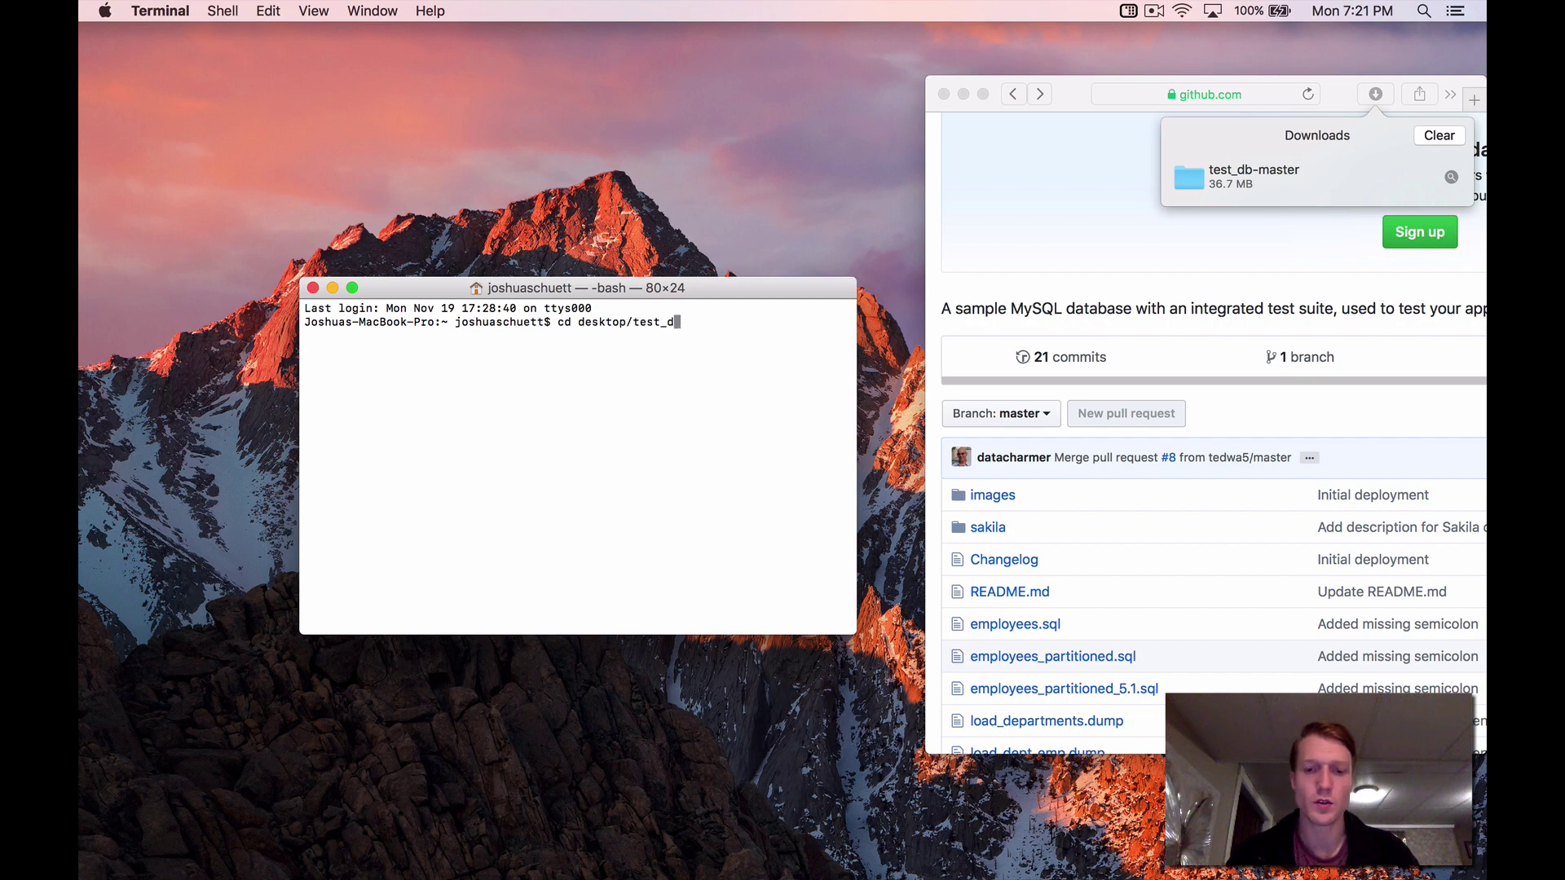
text(b-master)
key(Return)
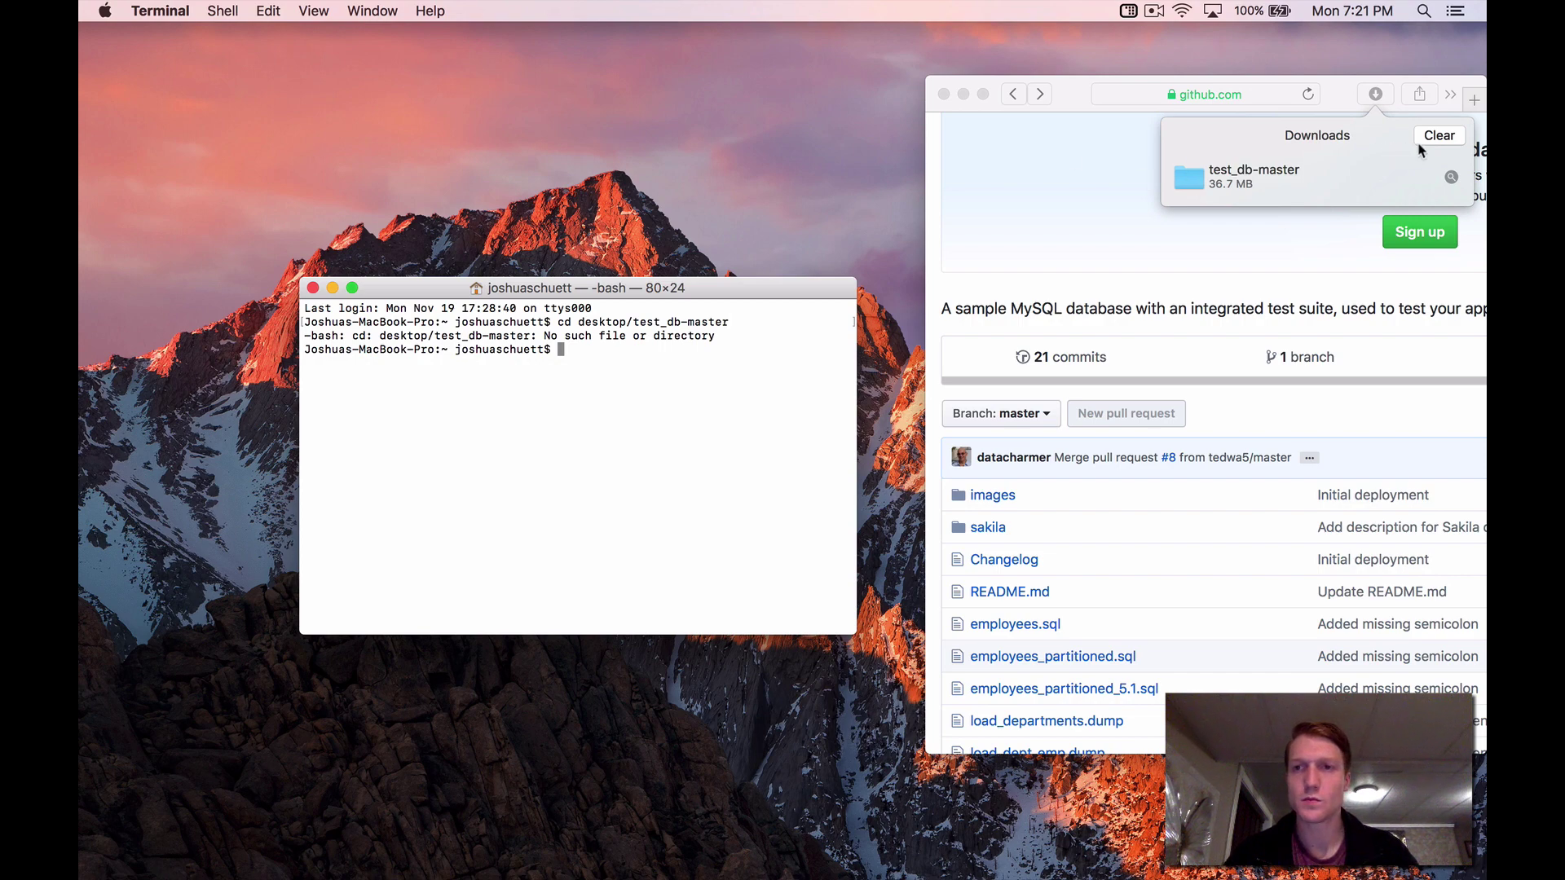
- Show the downloaded test_db-master folder in Finder, move it to the Desktop and put the Finder window away
click(1374, 100)
click(1376, 98)
right_click(1234, 173)
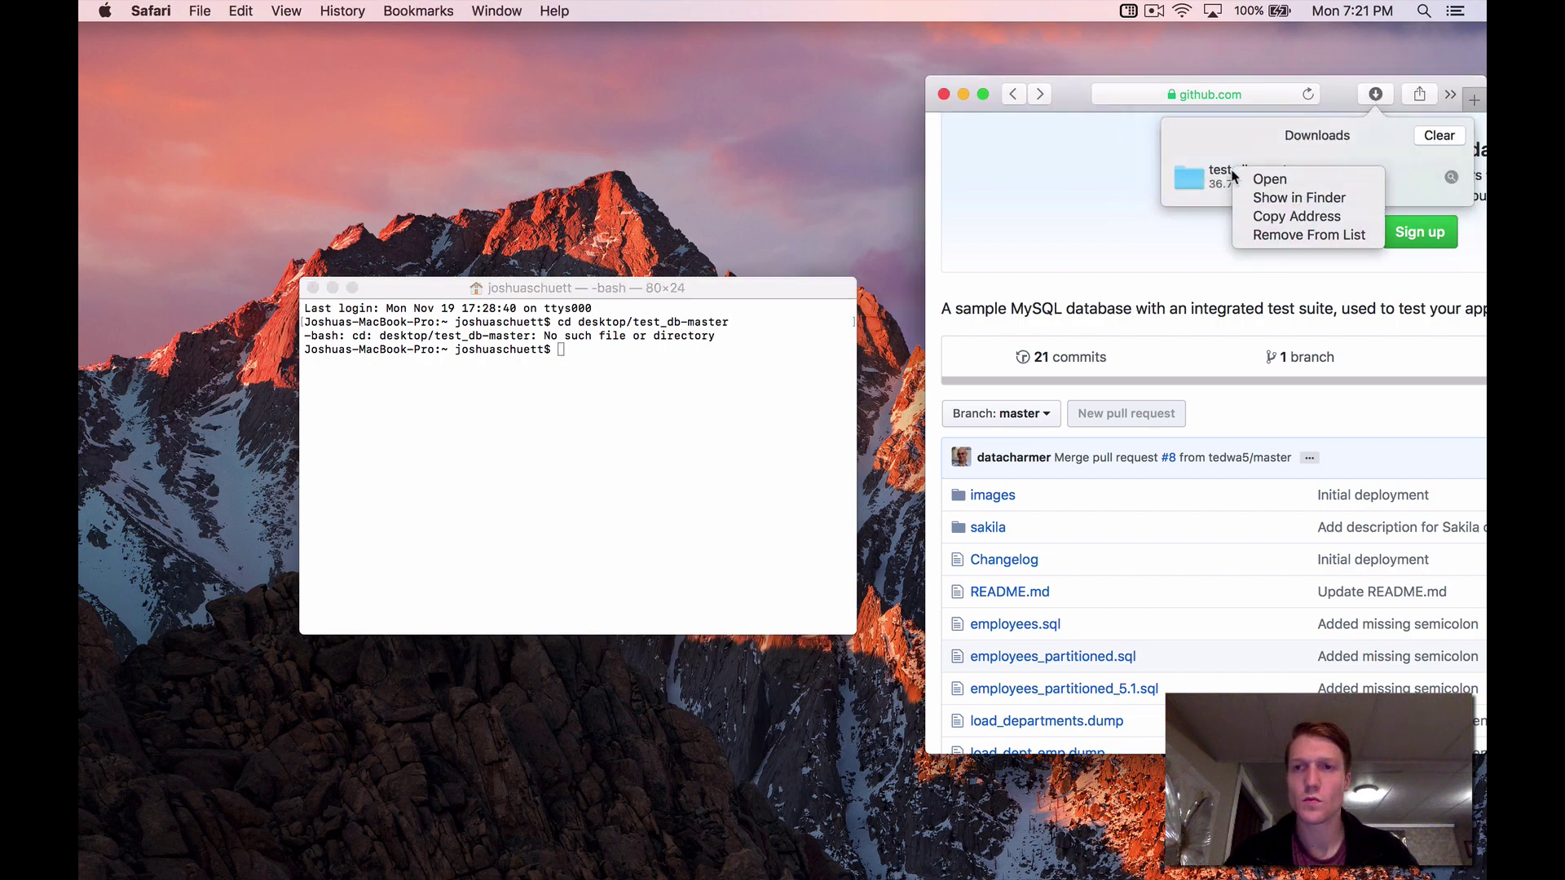
click(1268, 198)
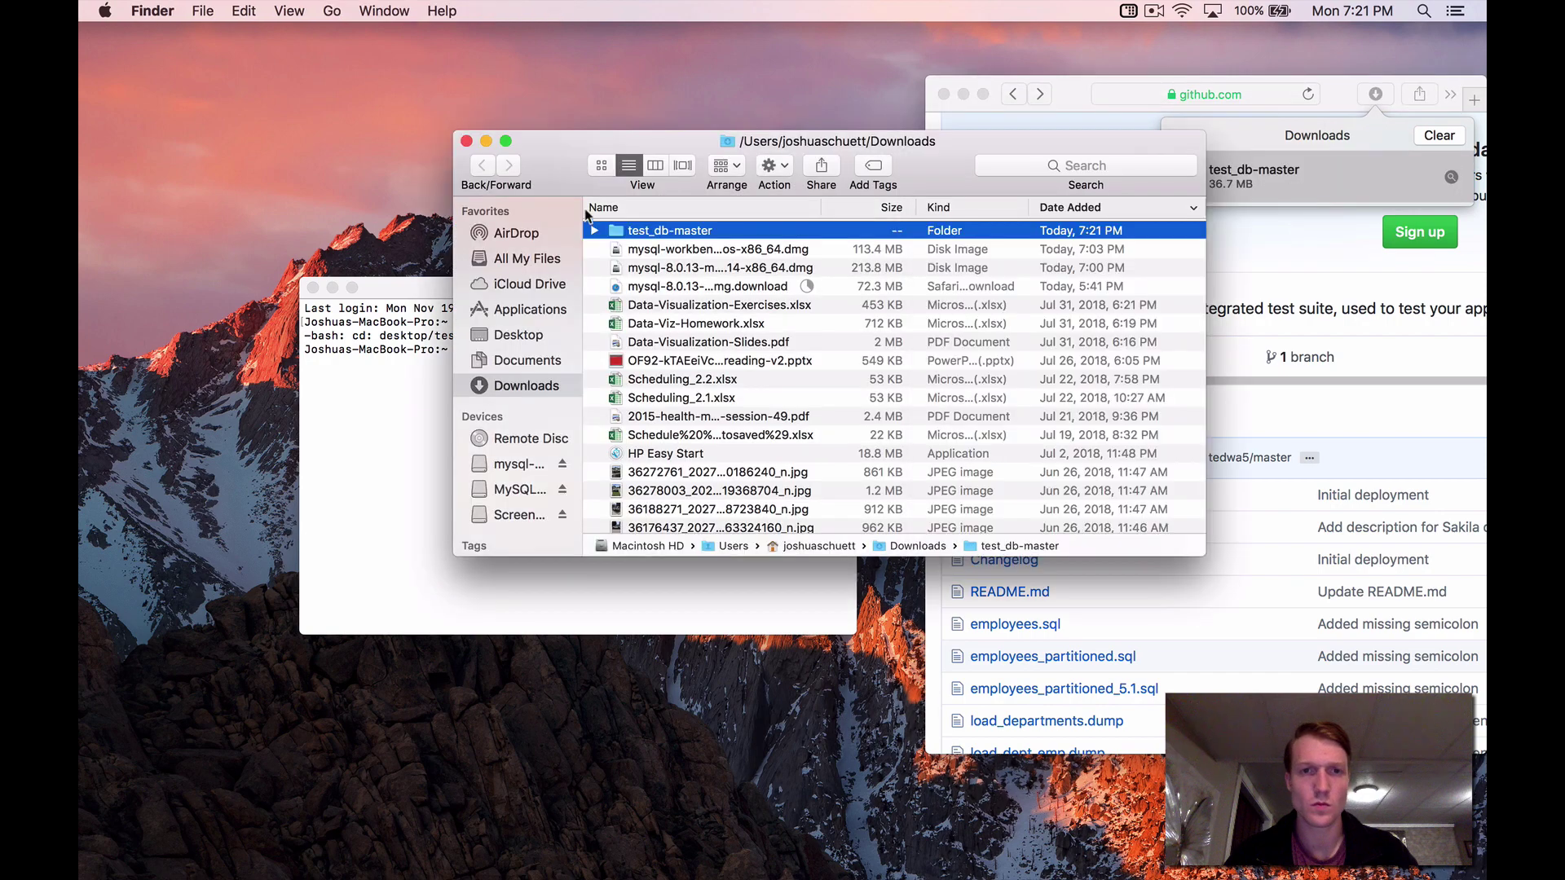
drag(647, 230, 520, 336)
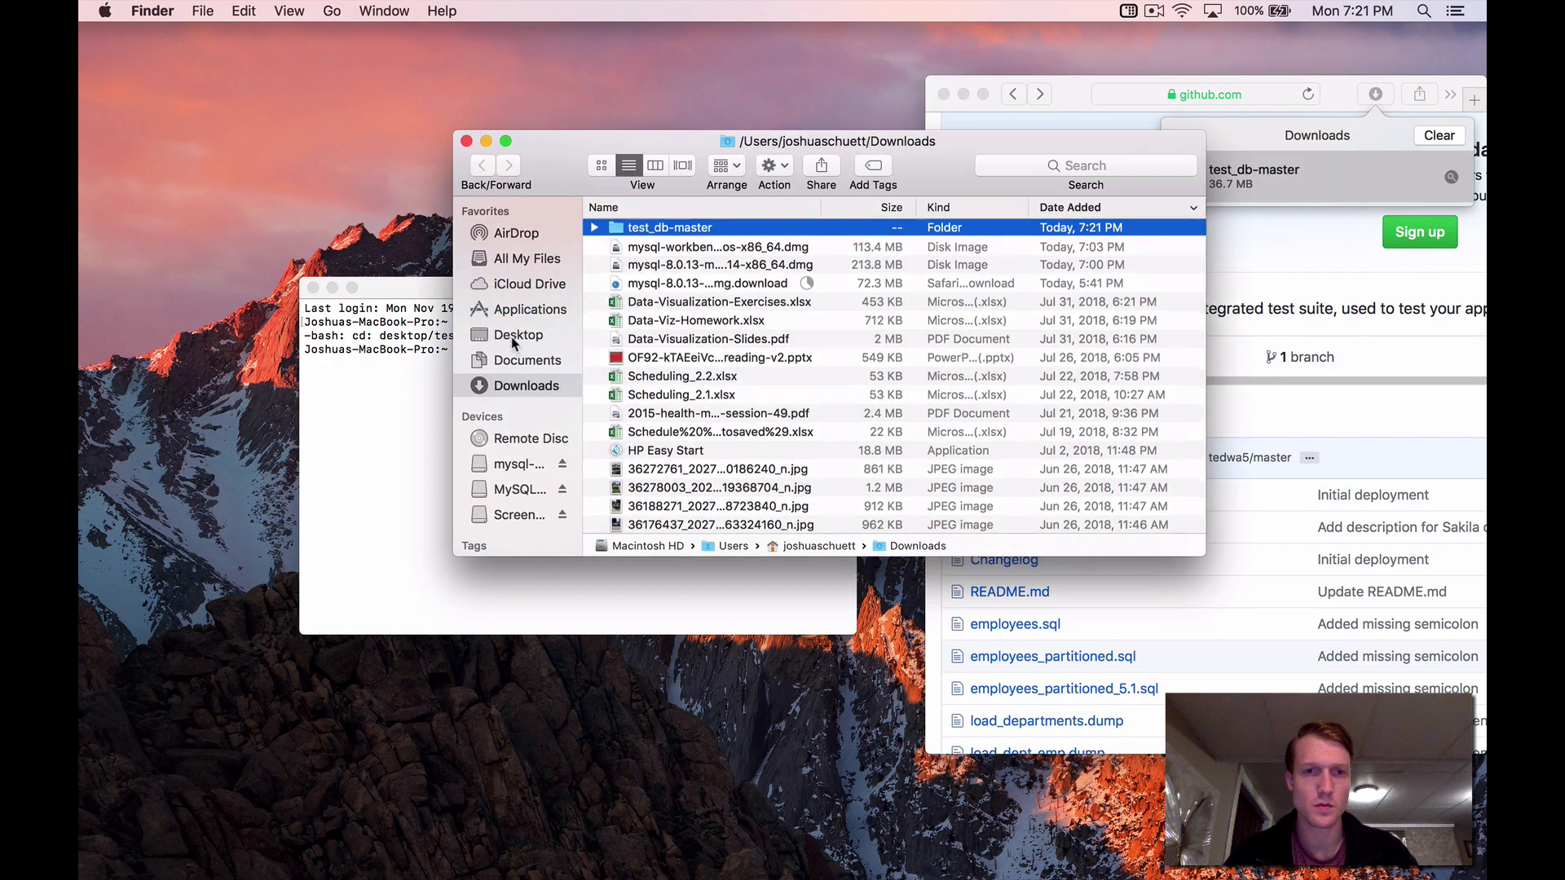
click(485, 140)
- Run cd desktop/test_db-master again in Terminal
click(541, 350)
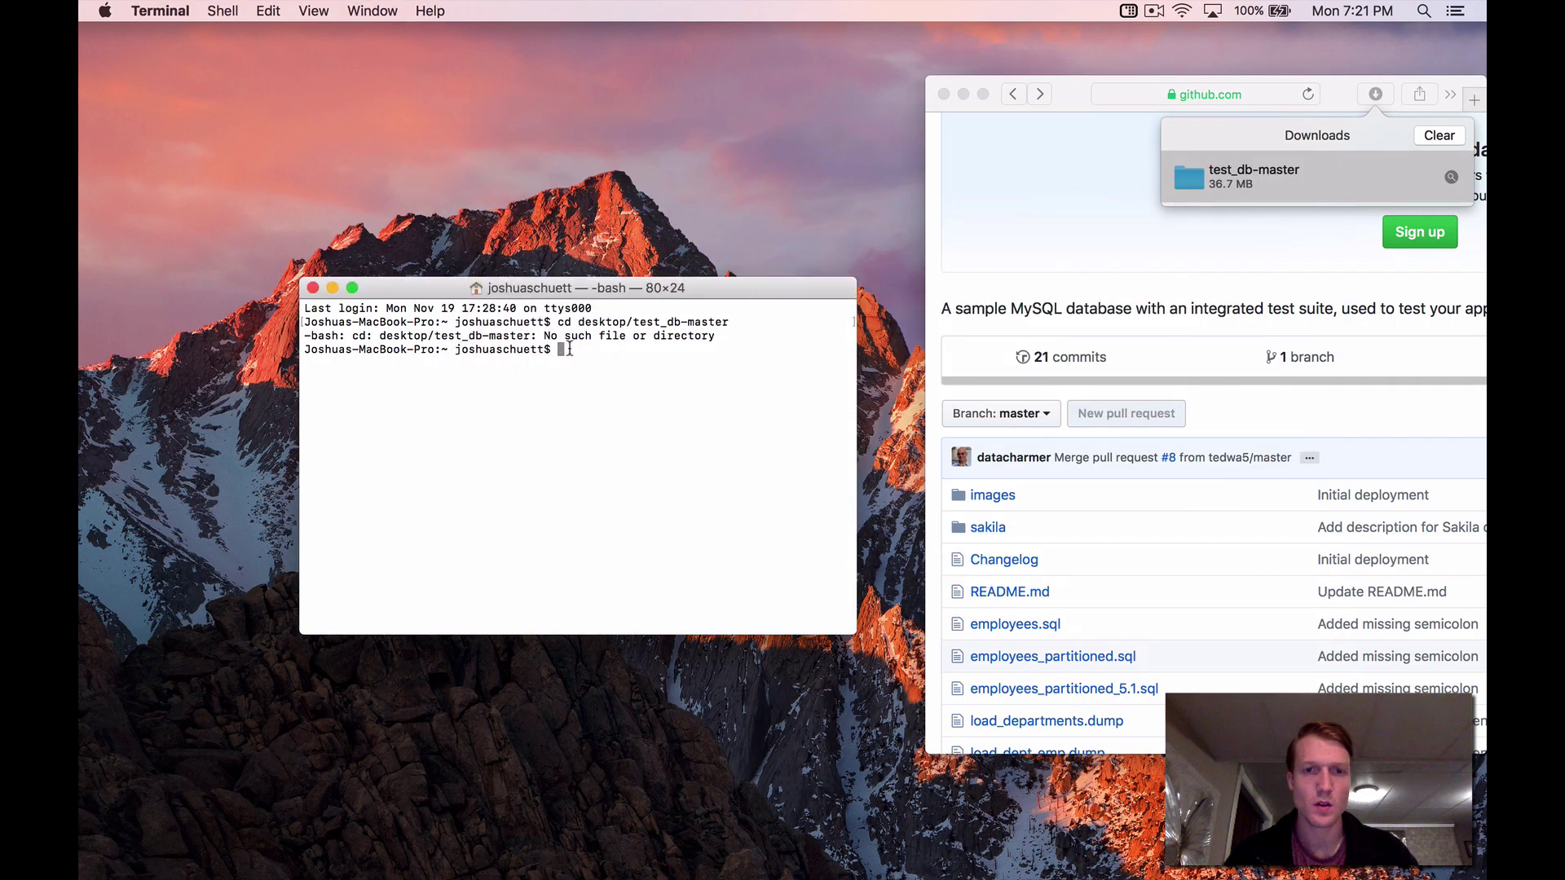
key(Up)
key(Return)
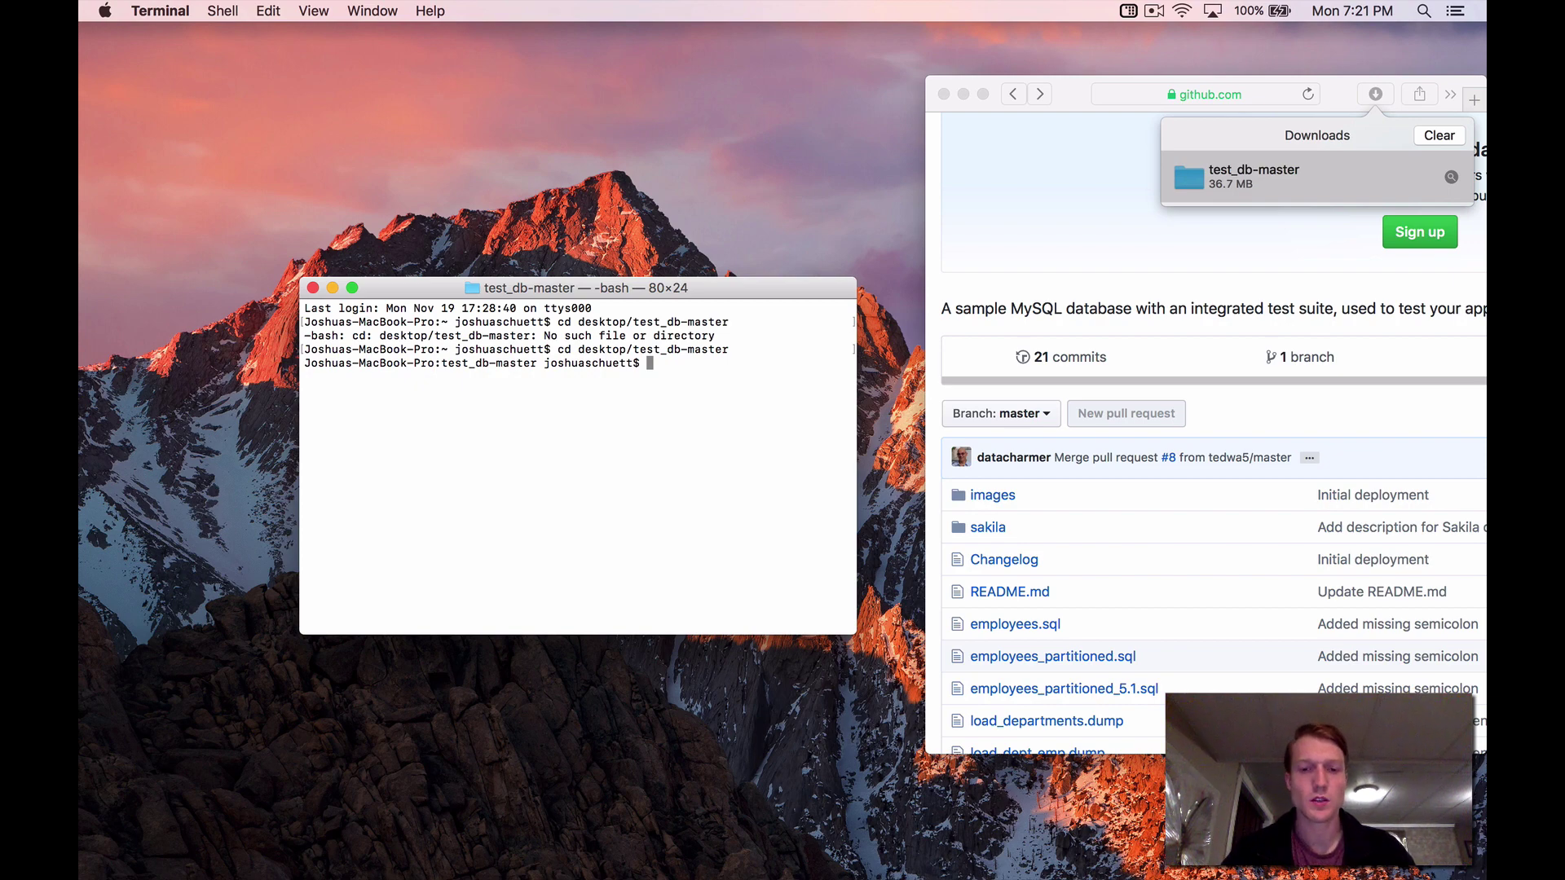
- Run mysql -u root -p -t < employees.sql in Terminal and enter the MySQL root password
text(mys)
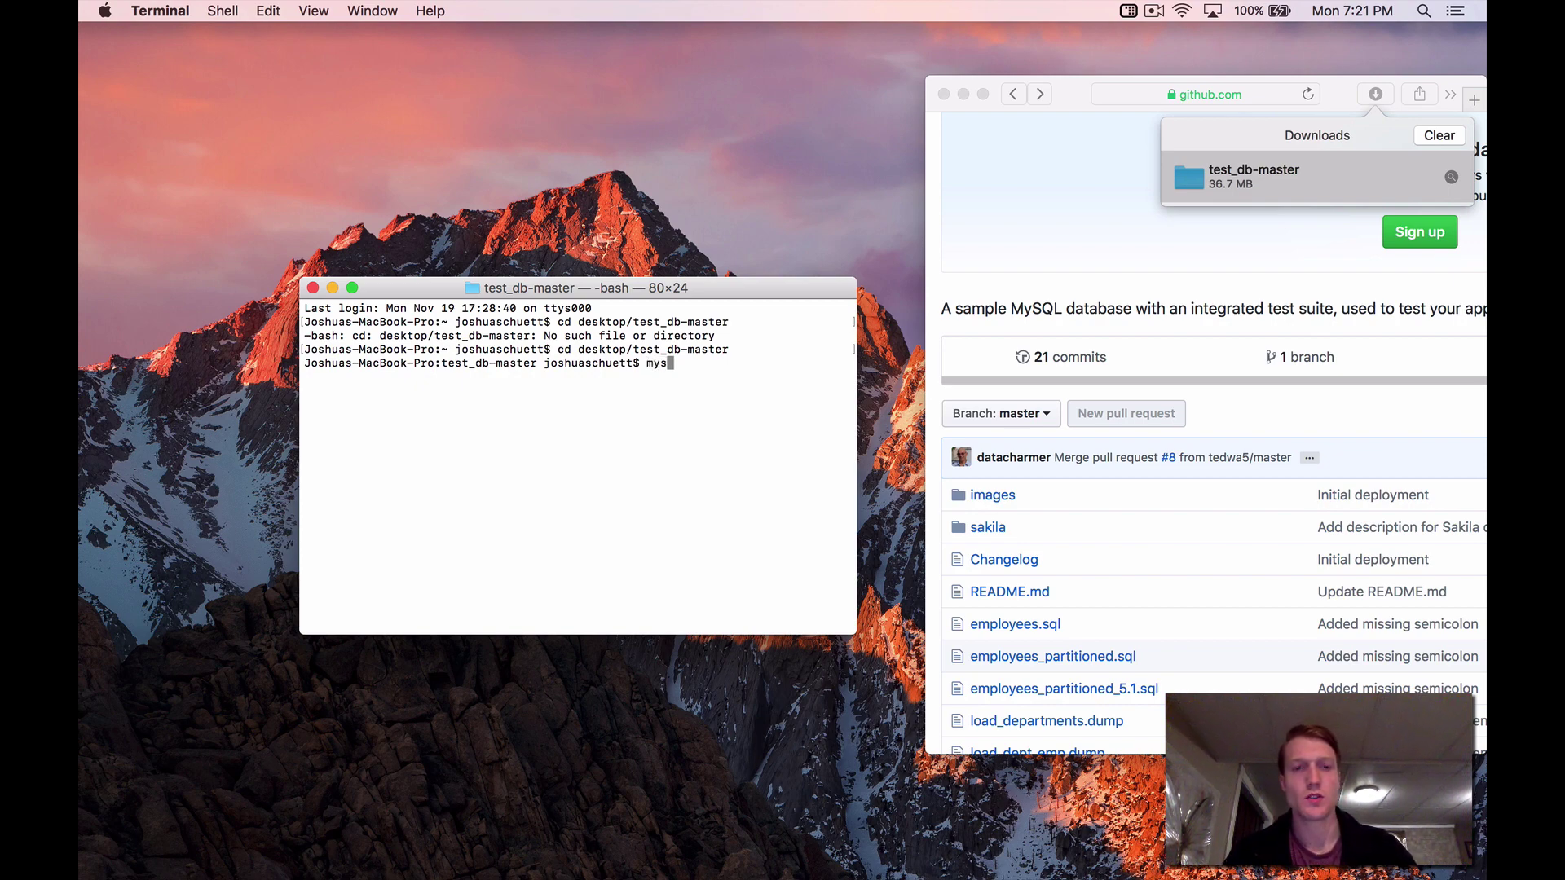
text(ql -u root)
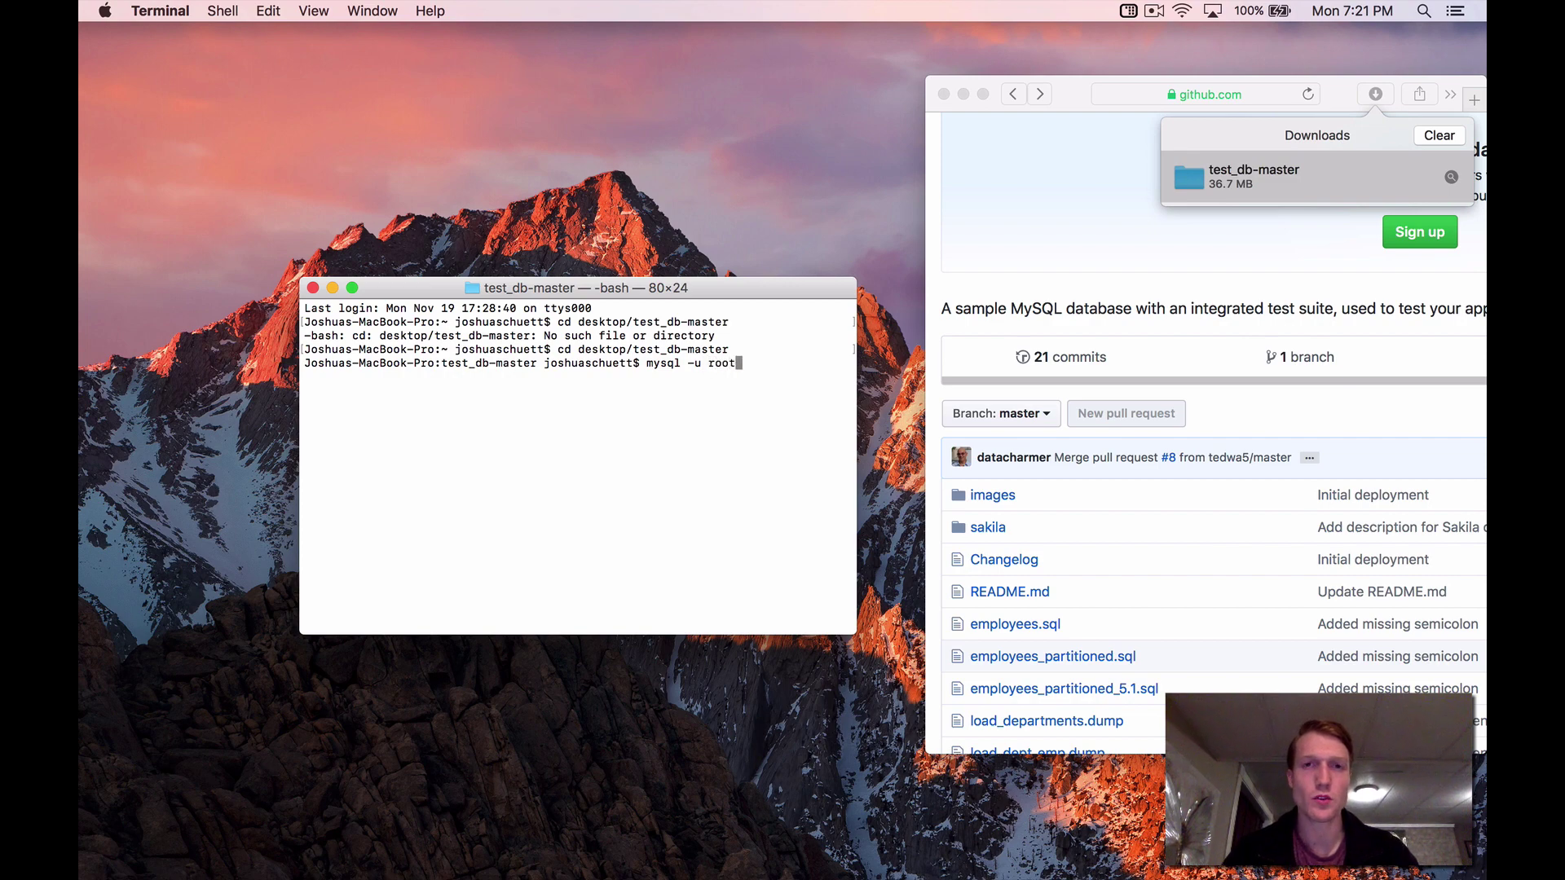
text( -p )
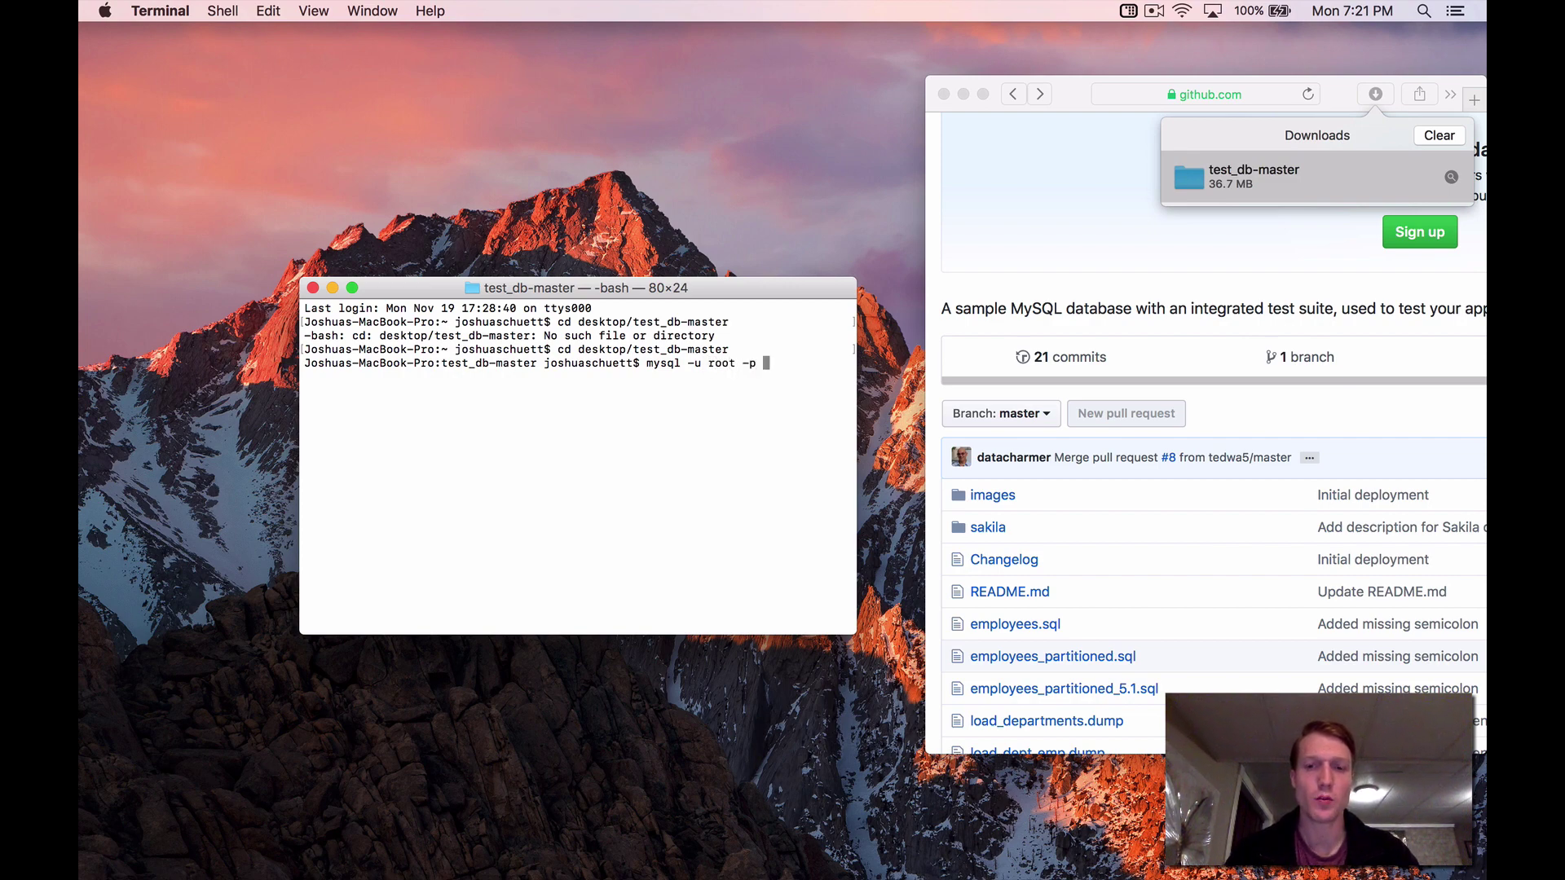
text(-t < e)
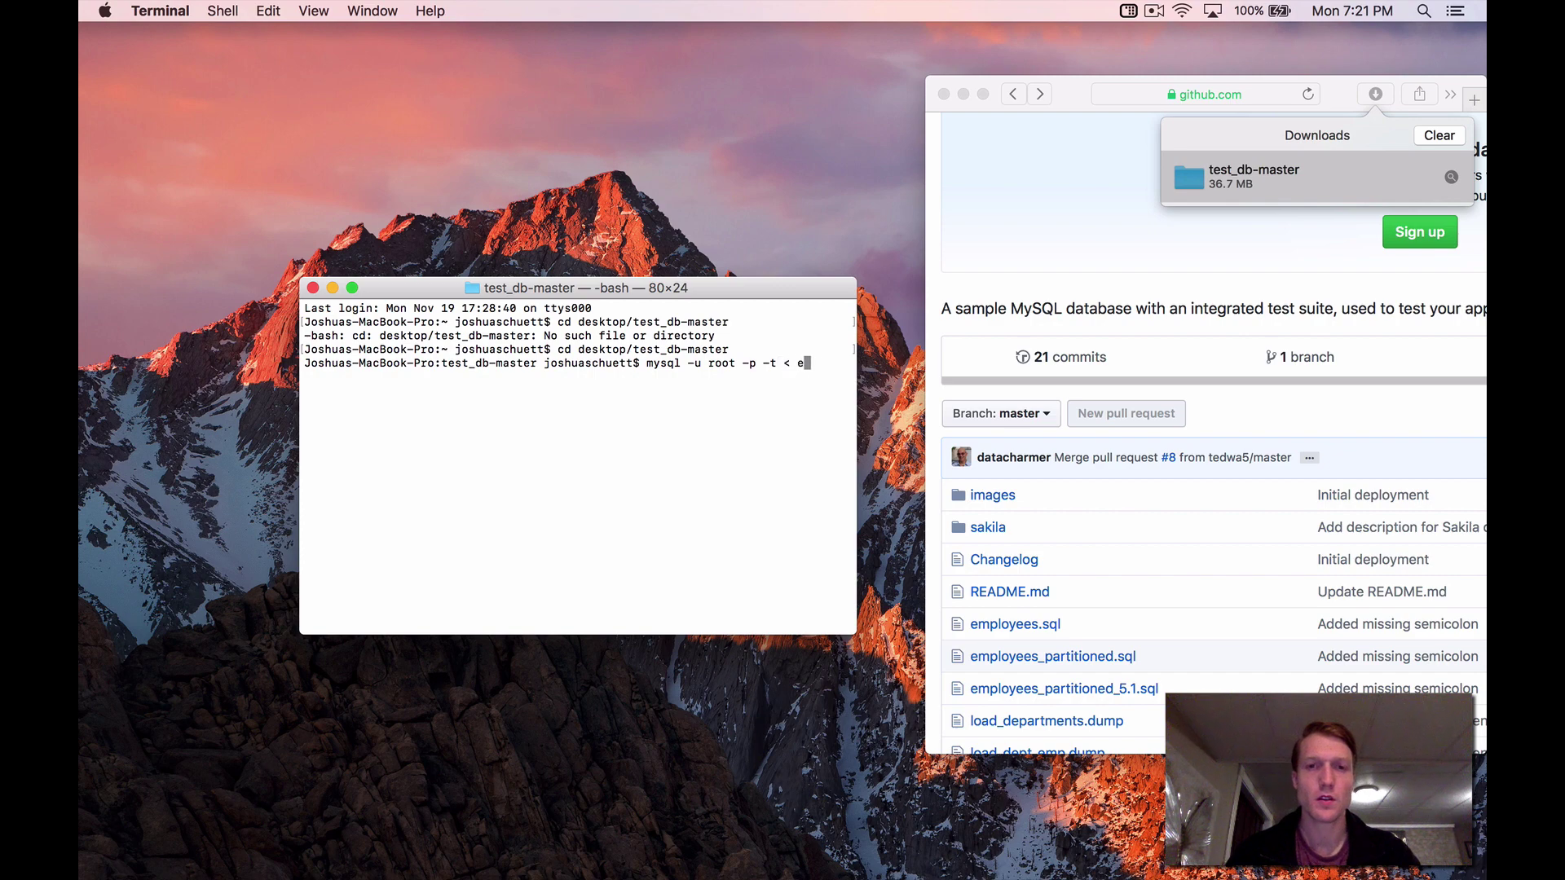
text(mployees.sql)
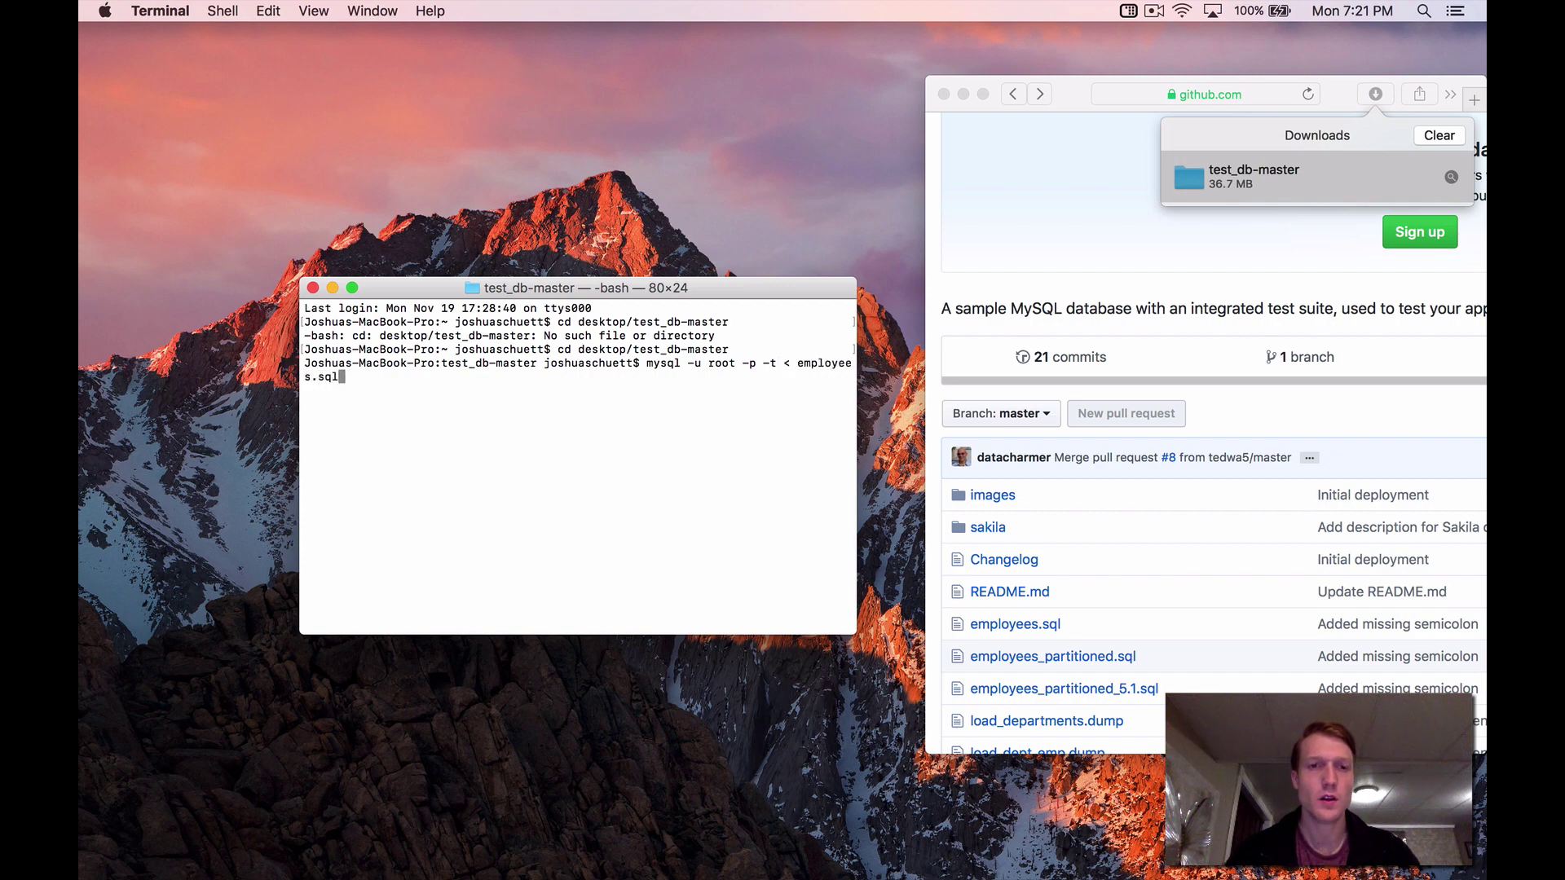
key(Return)
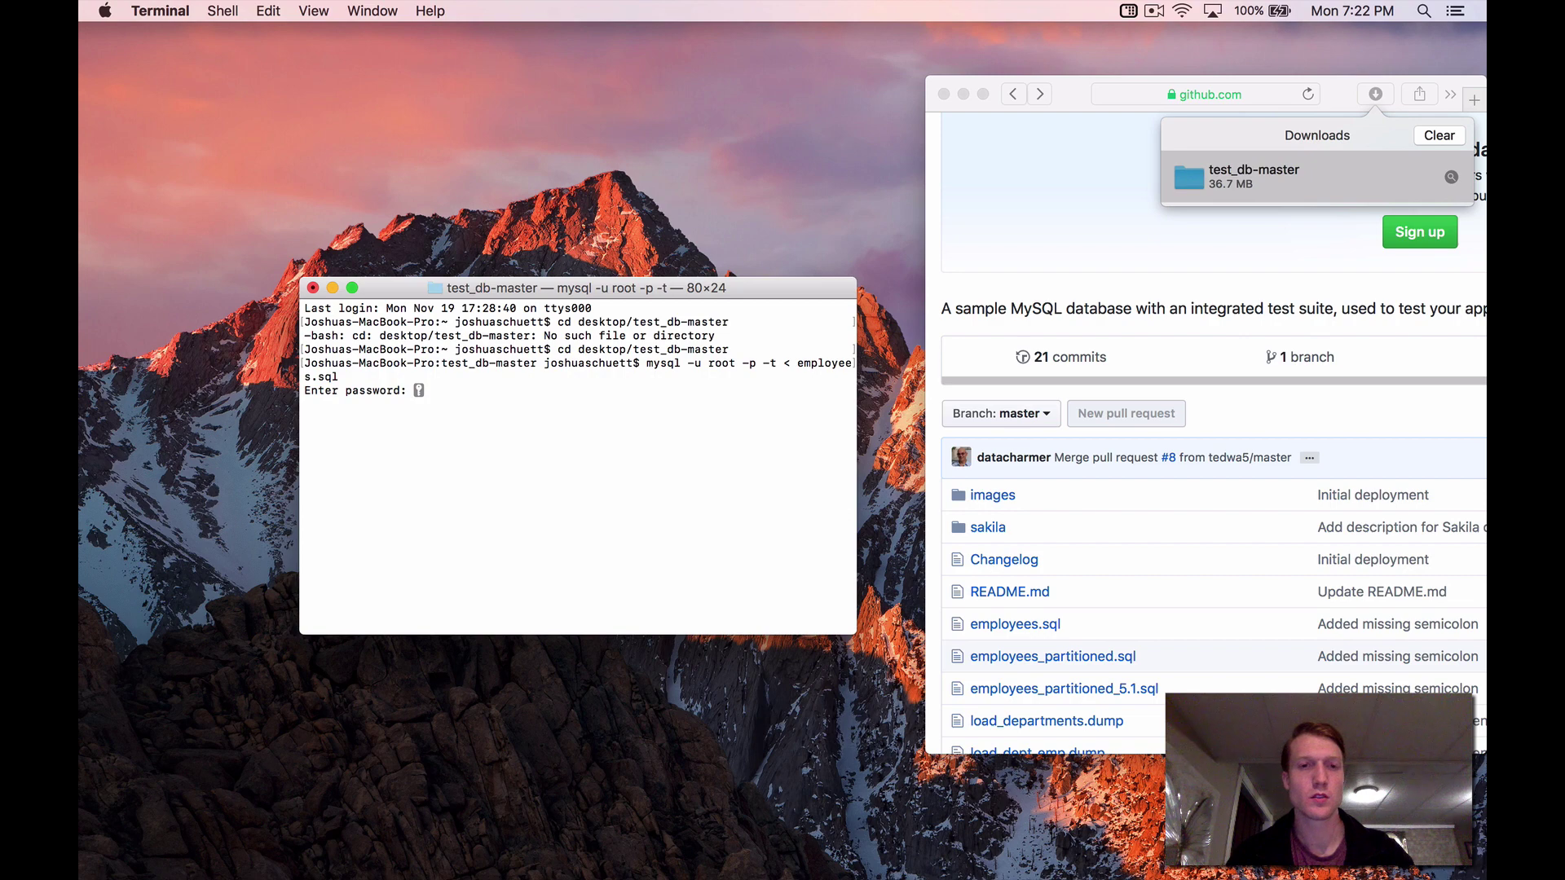
key(Return)
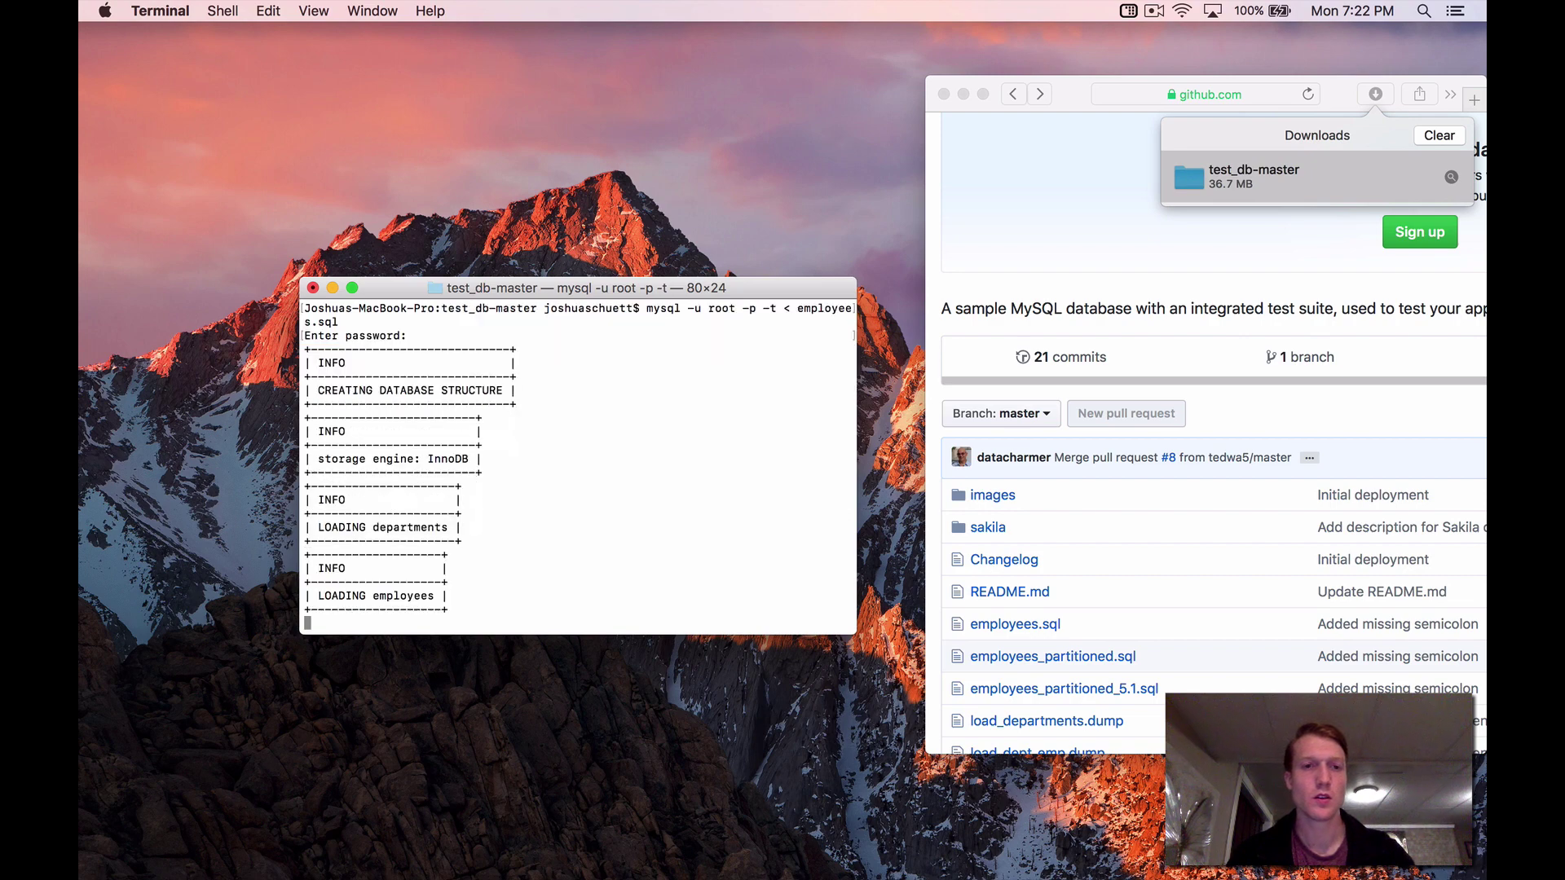
- View the import output in a full-screen Terminal window, then restore the window's normal size
click(352, 288)
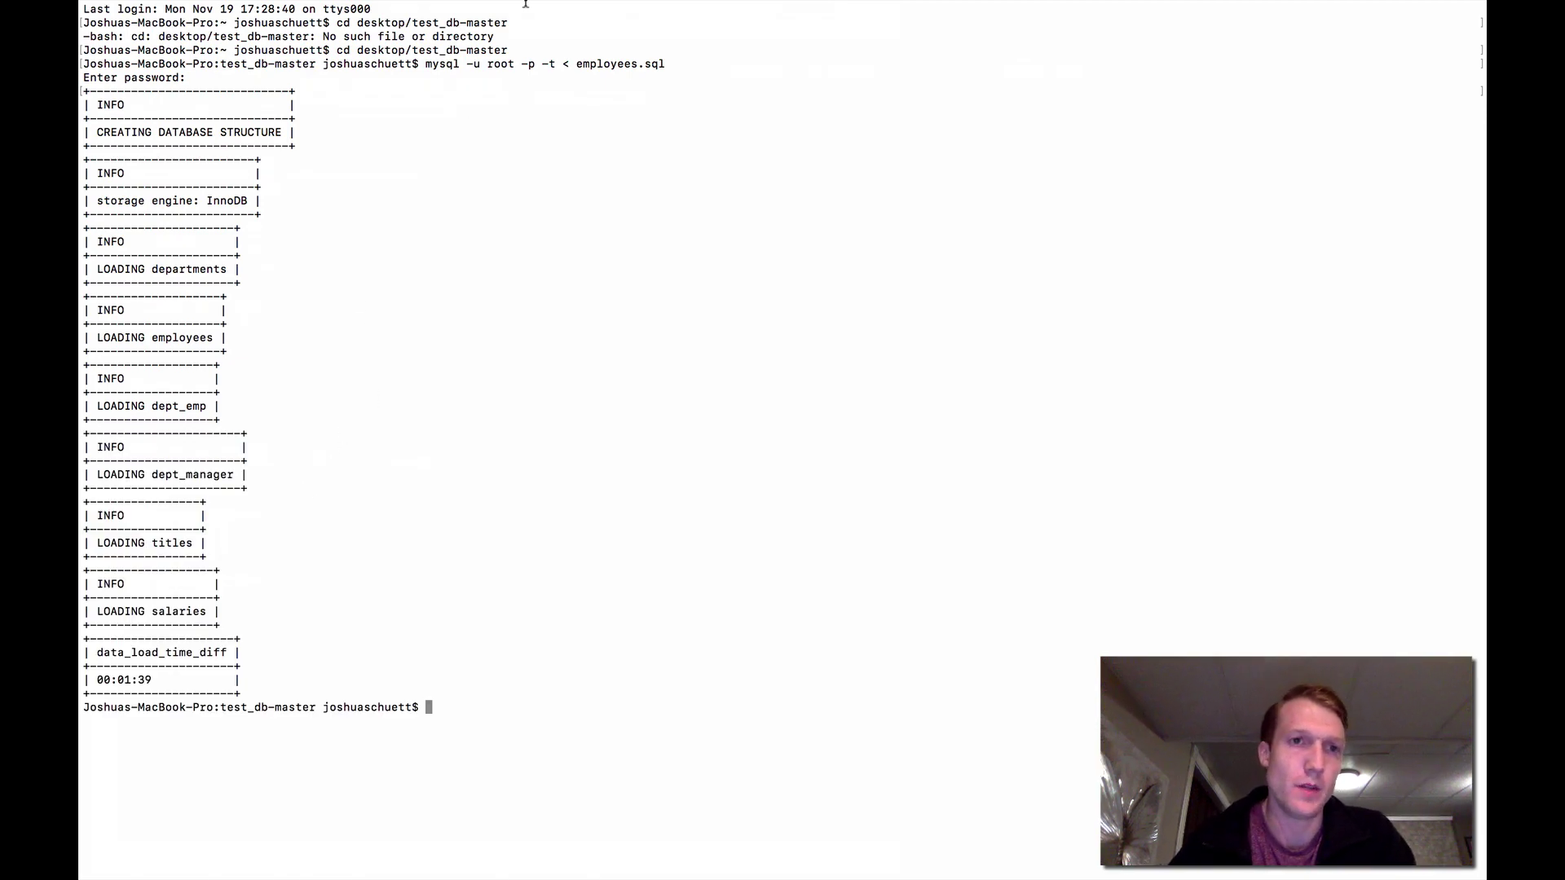
mouse_move(525, 4)
click(130, 33)
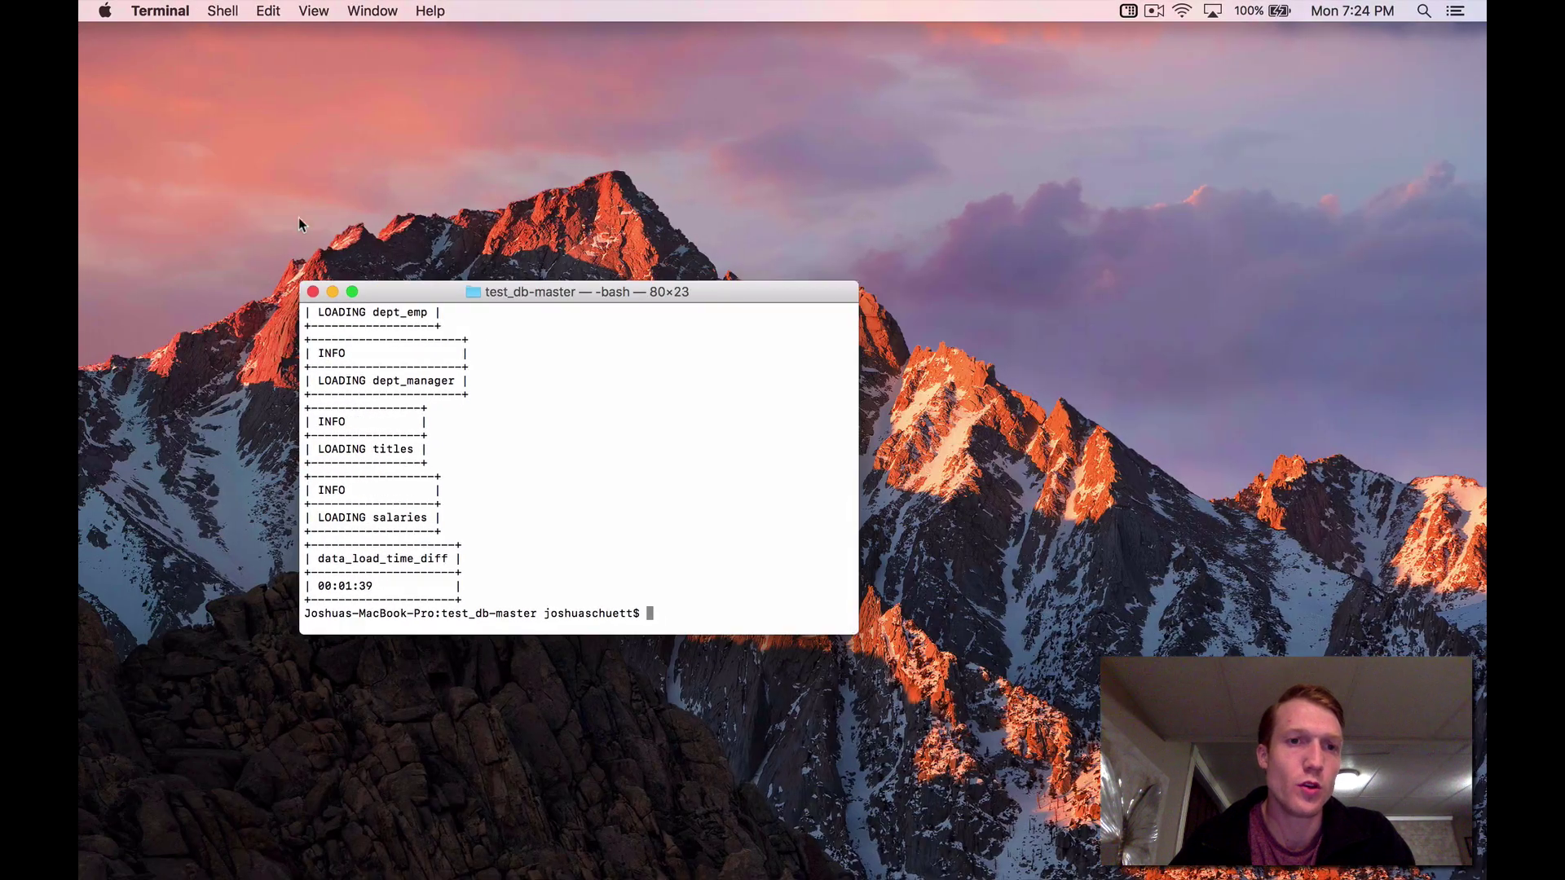
- Check the MySQL server's status in System Preferences and close the preferences window
click(106, 11)
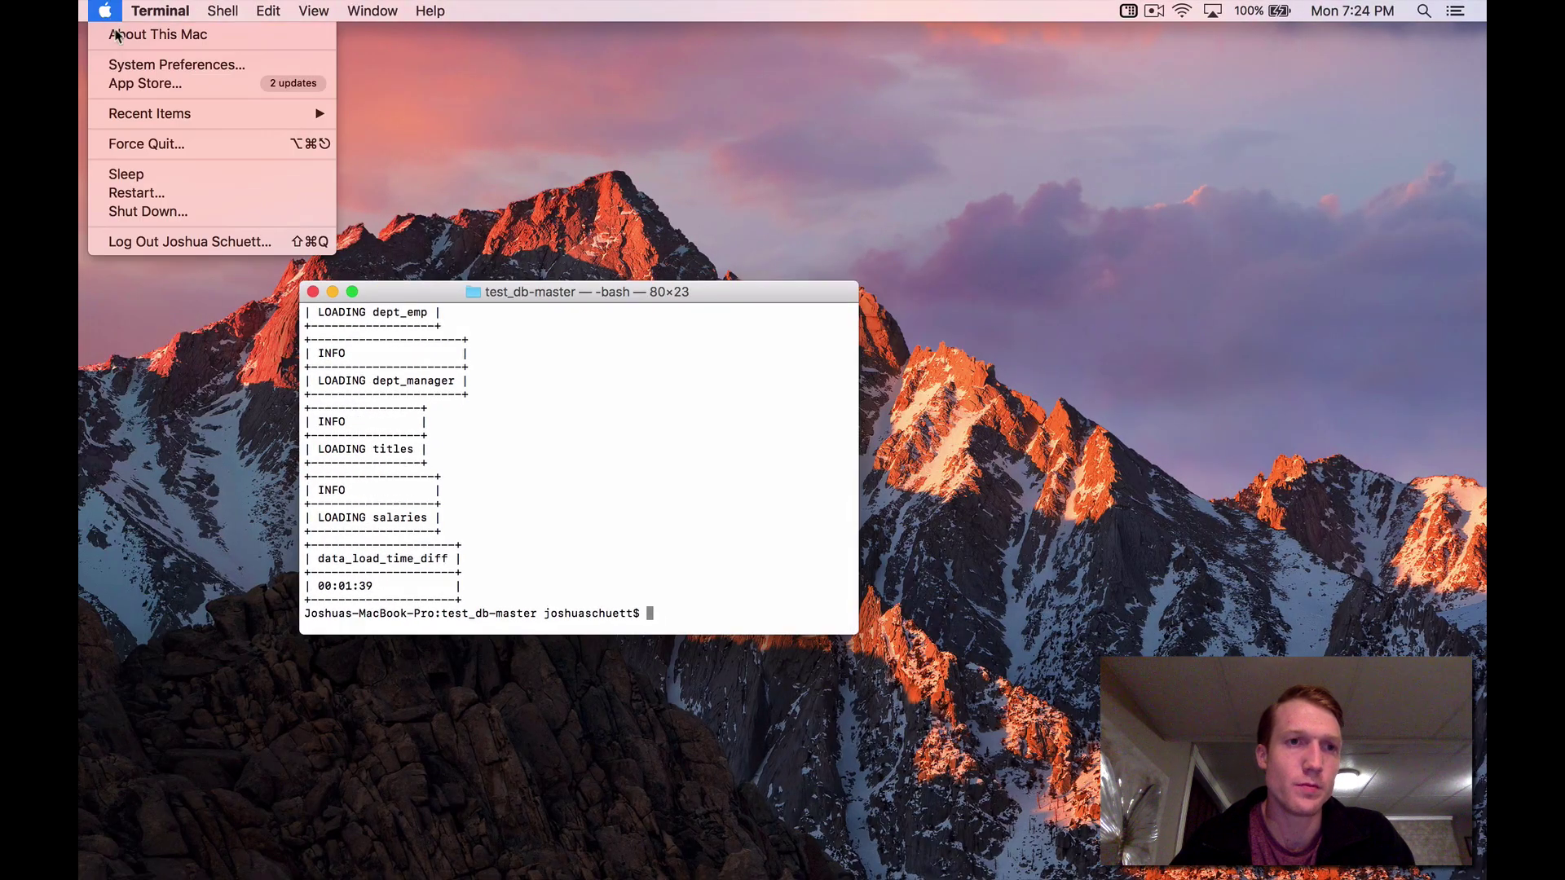
click(130, 64)
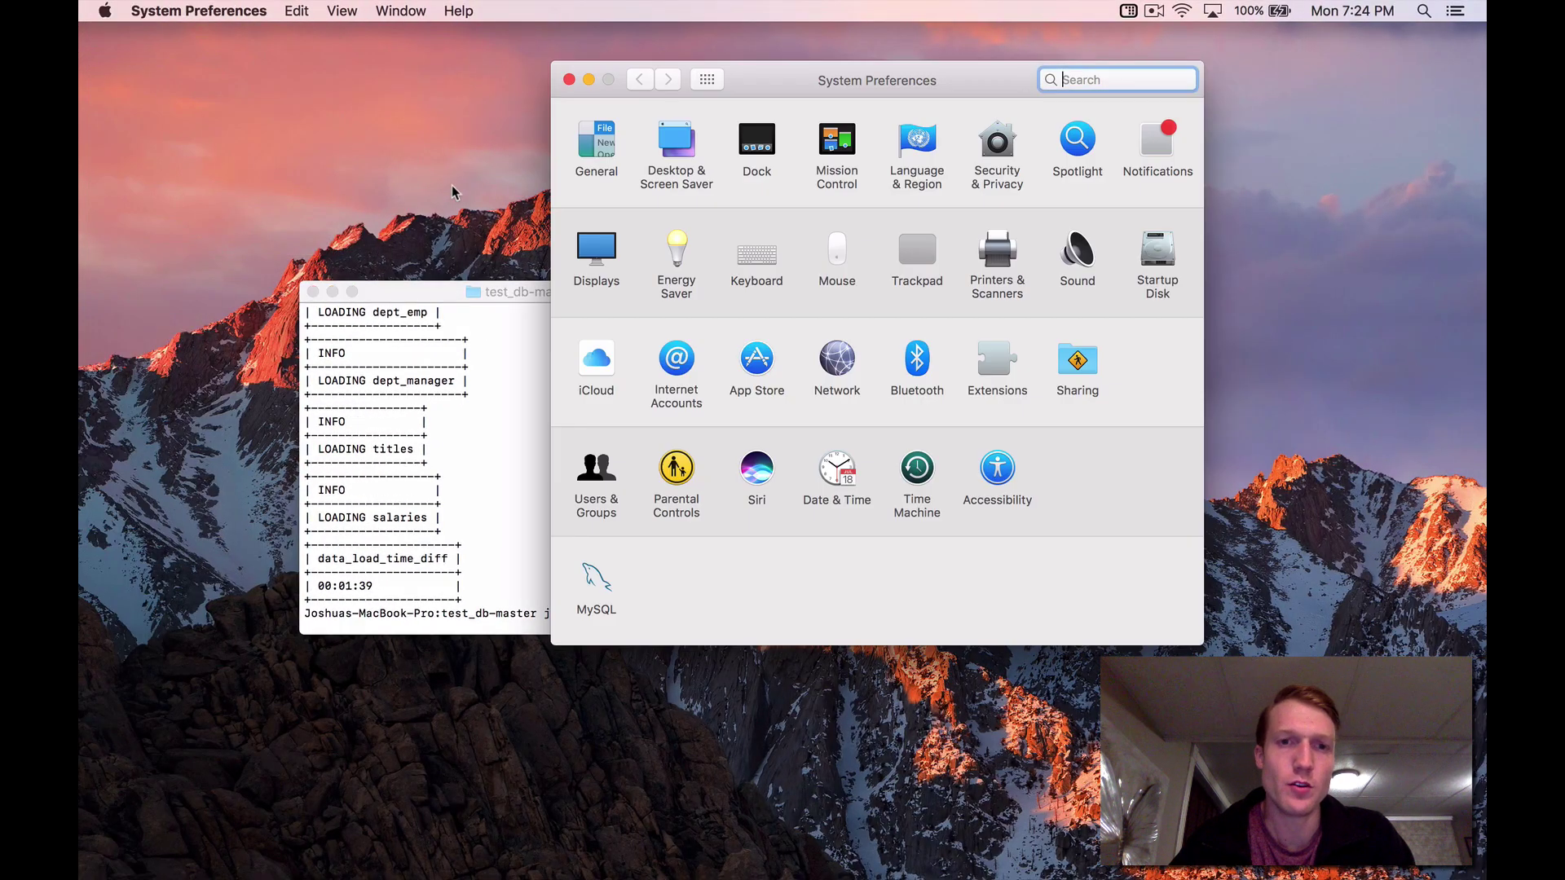
click(597, 581)
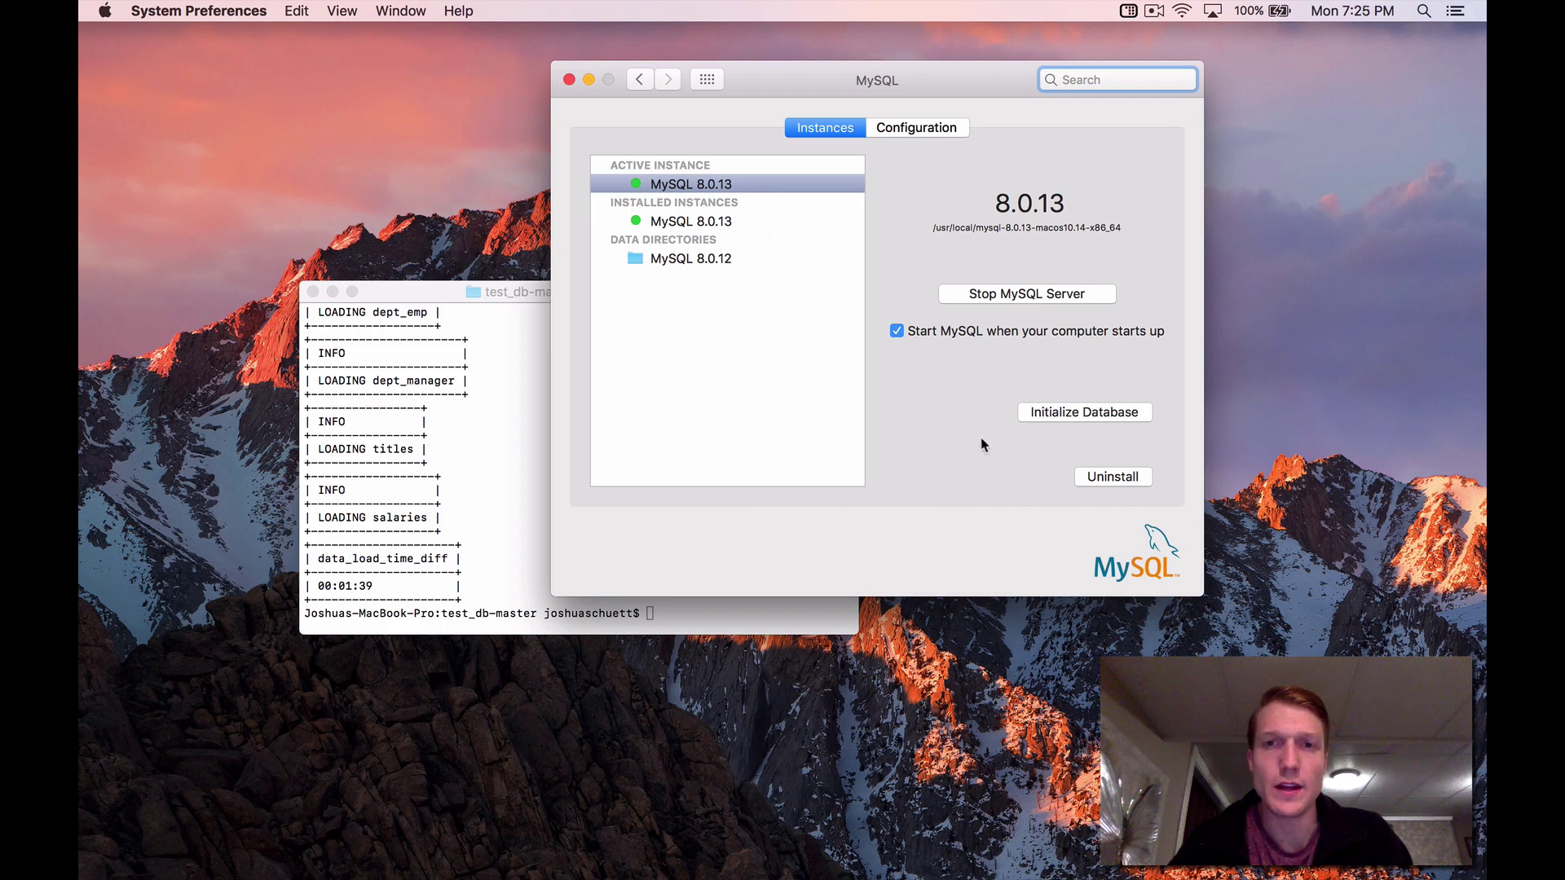
click(569, 79)
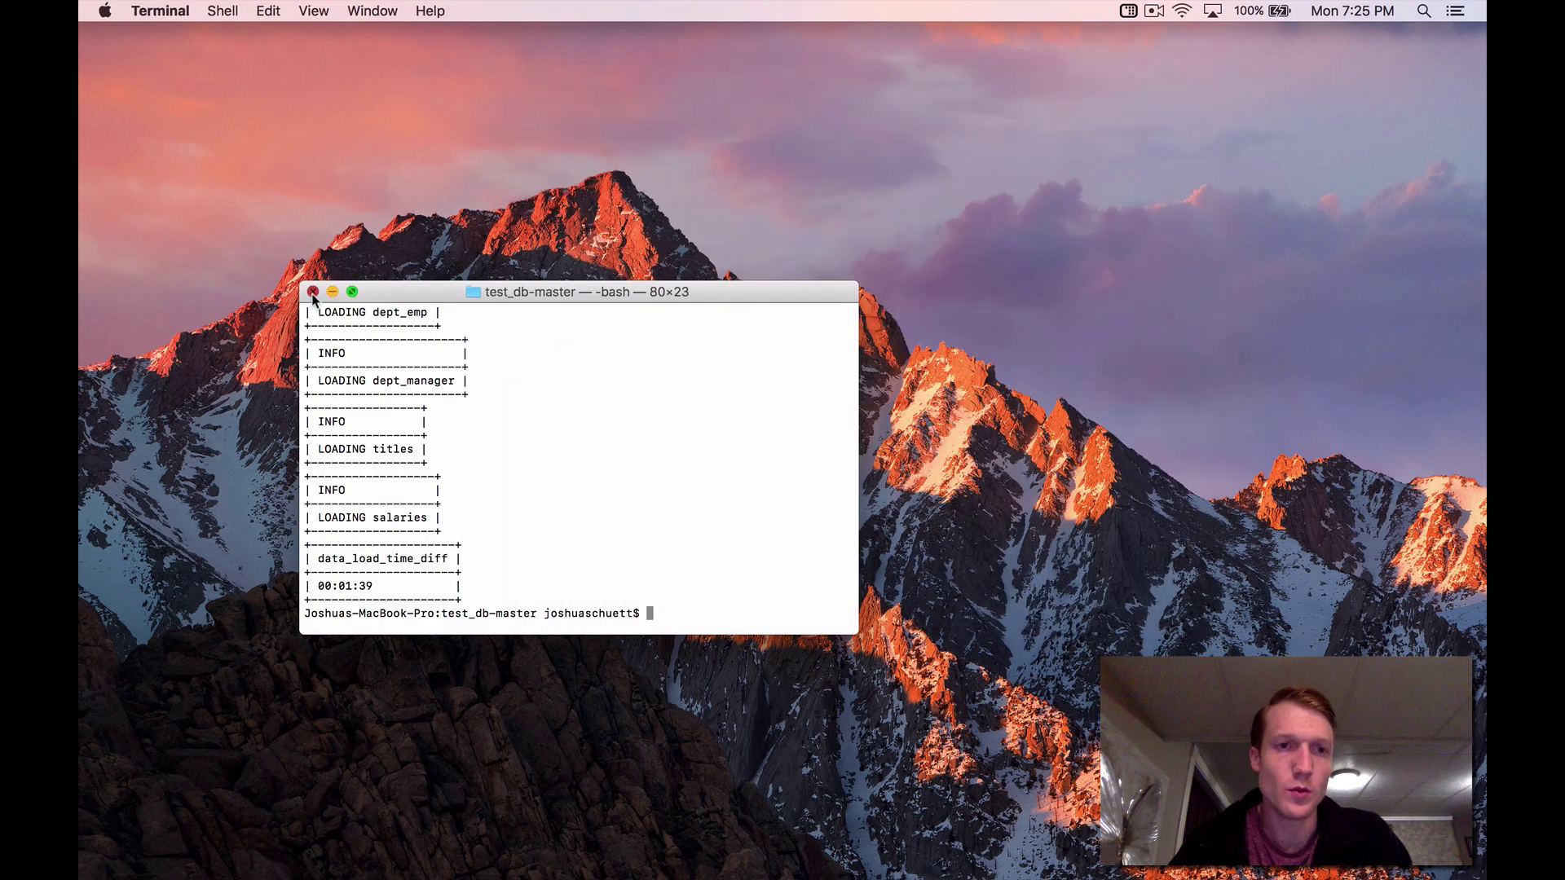
- Close the Terminal window and the Finder window holding the MySQL installer package
click(313, 293)
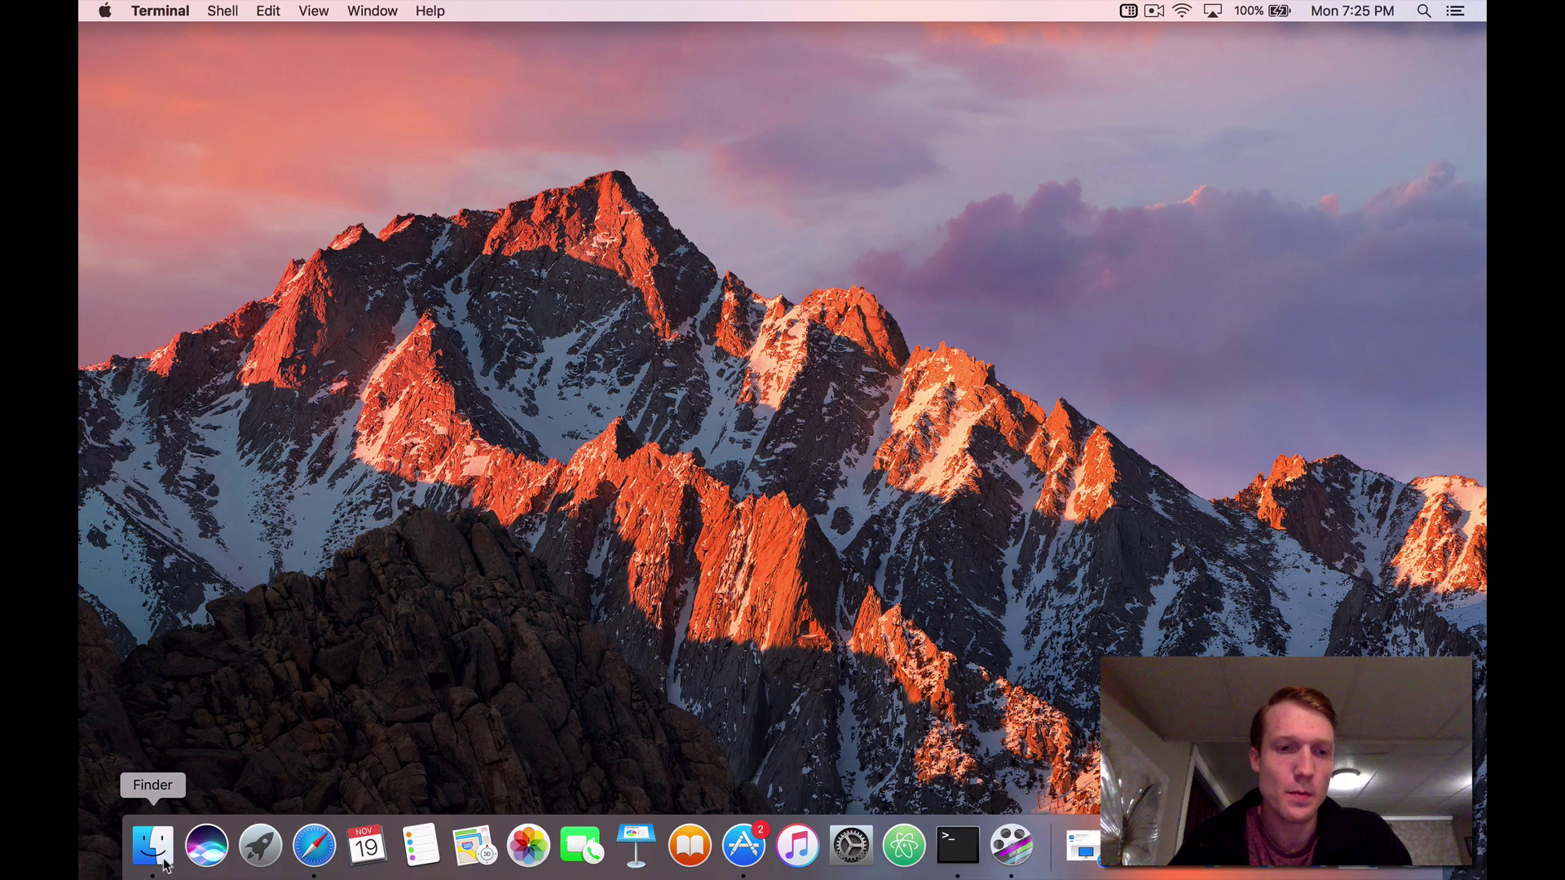
click(164, 863)
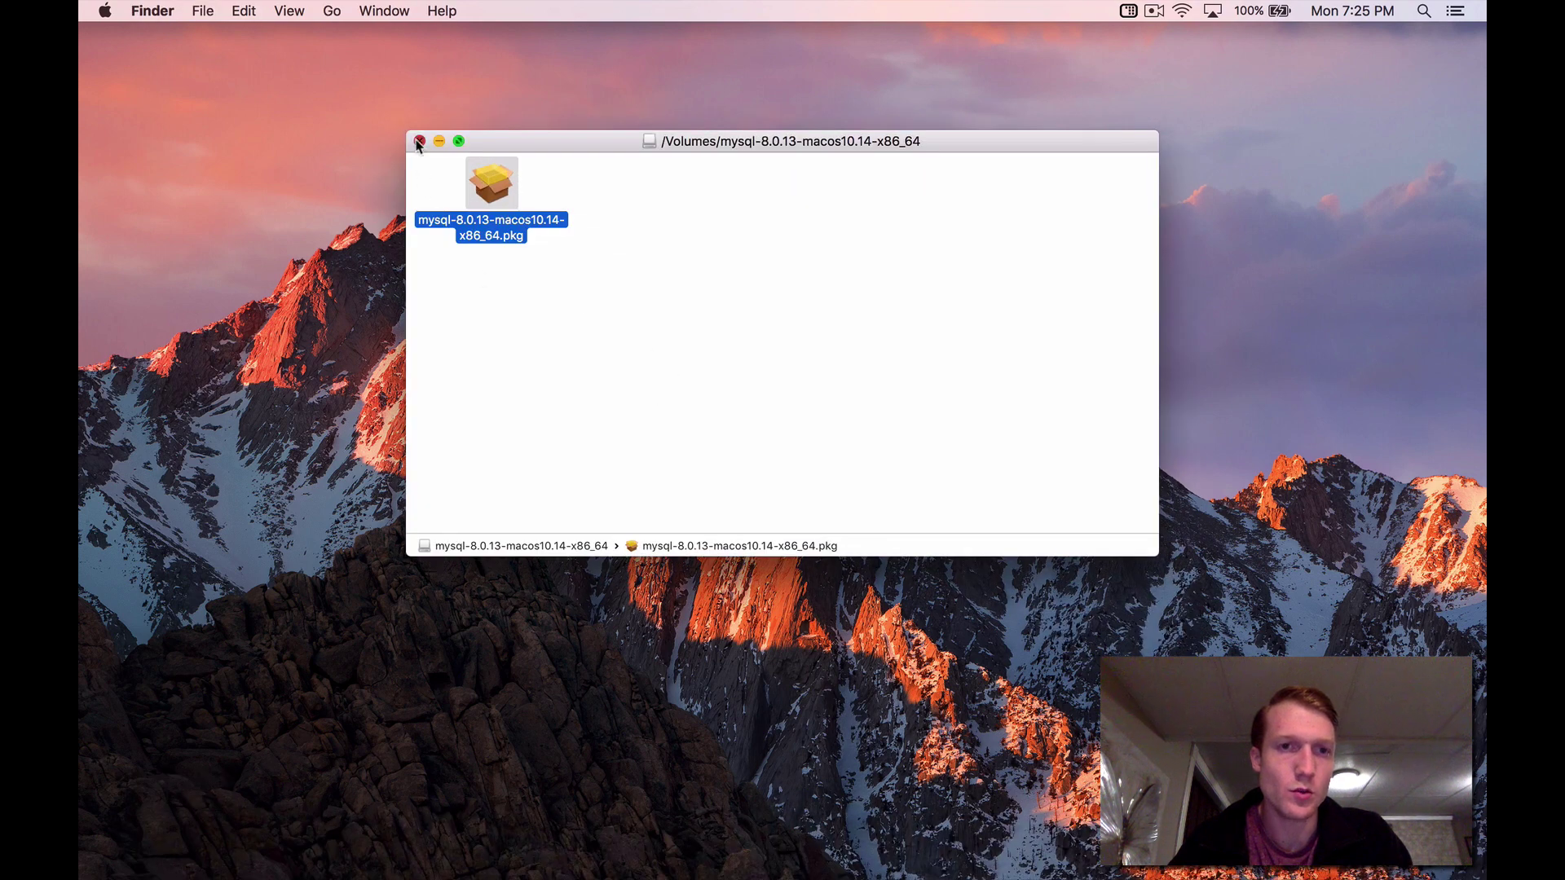
click(418, 141)
- Launch MySQLWorkbench from the Applications folder in Finder and open the Local instance 3306 connection
click(160, 848)
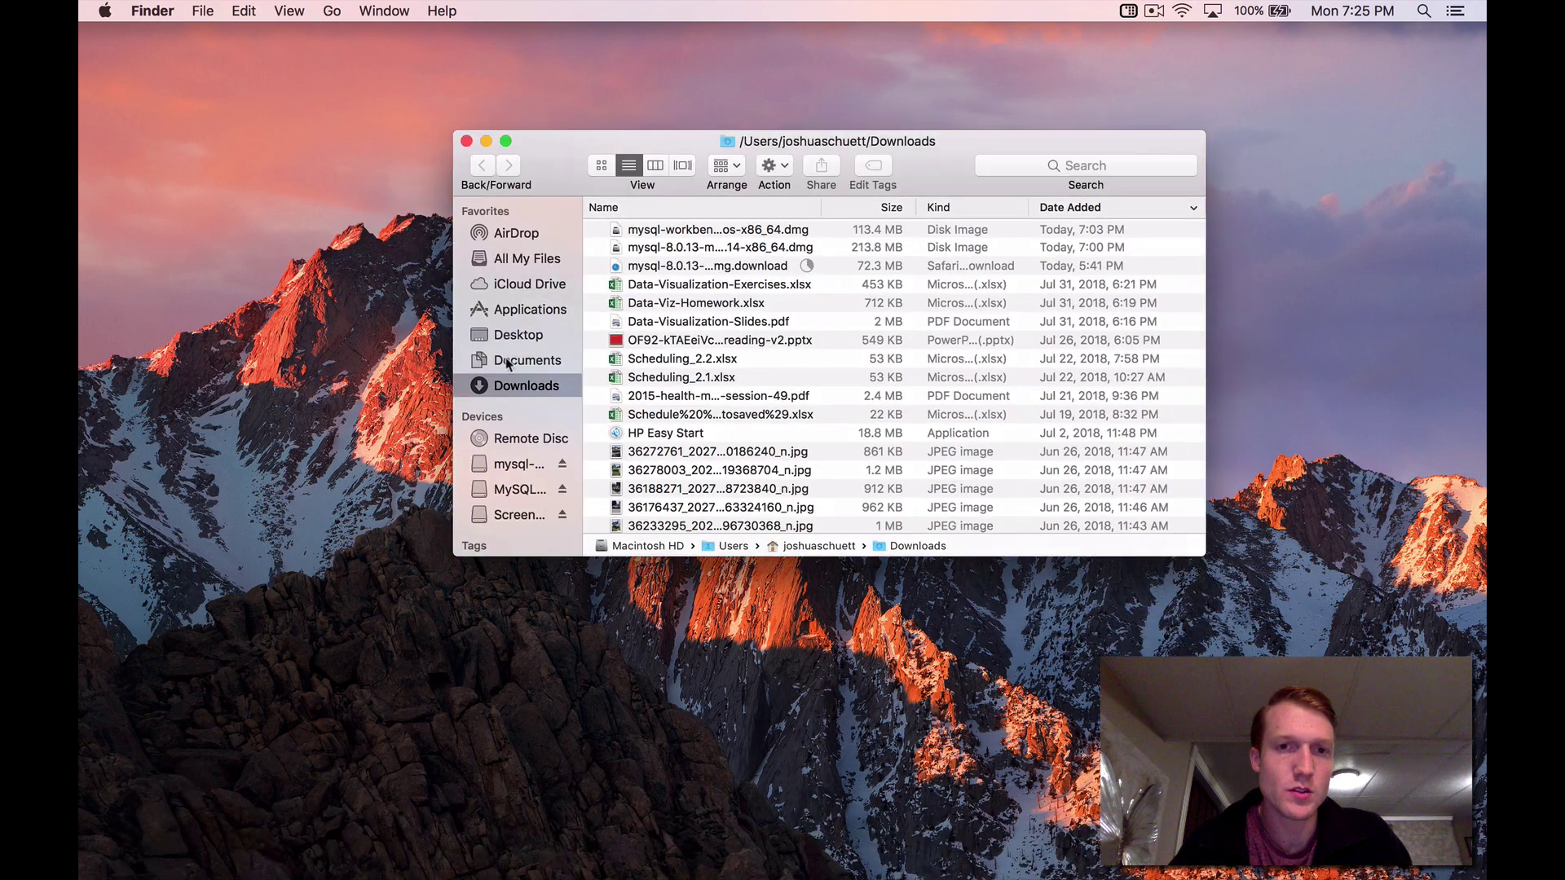
click(507, 314)
scroll(866, 374, down, 2)
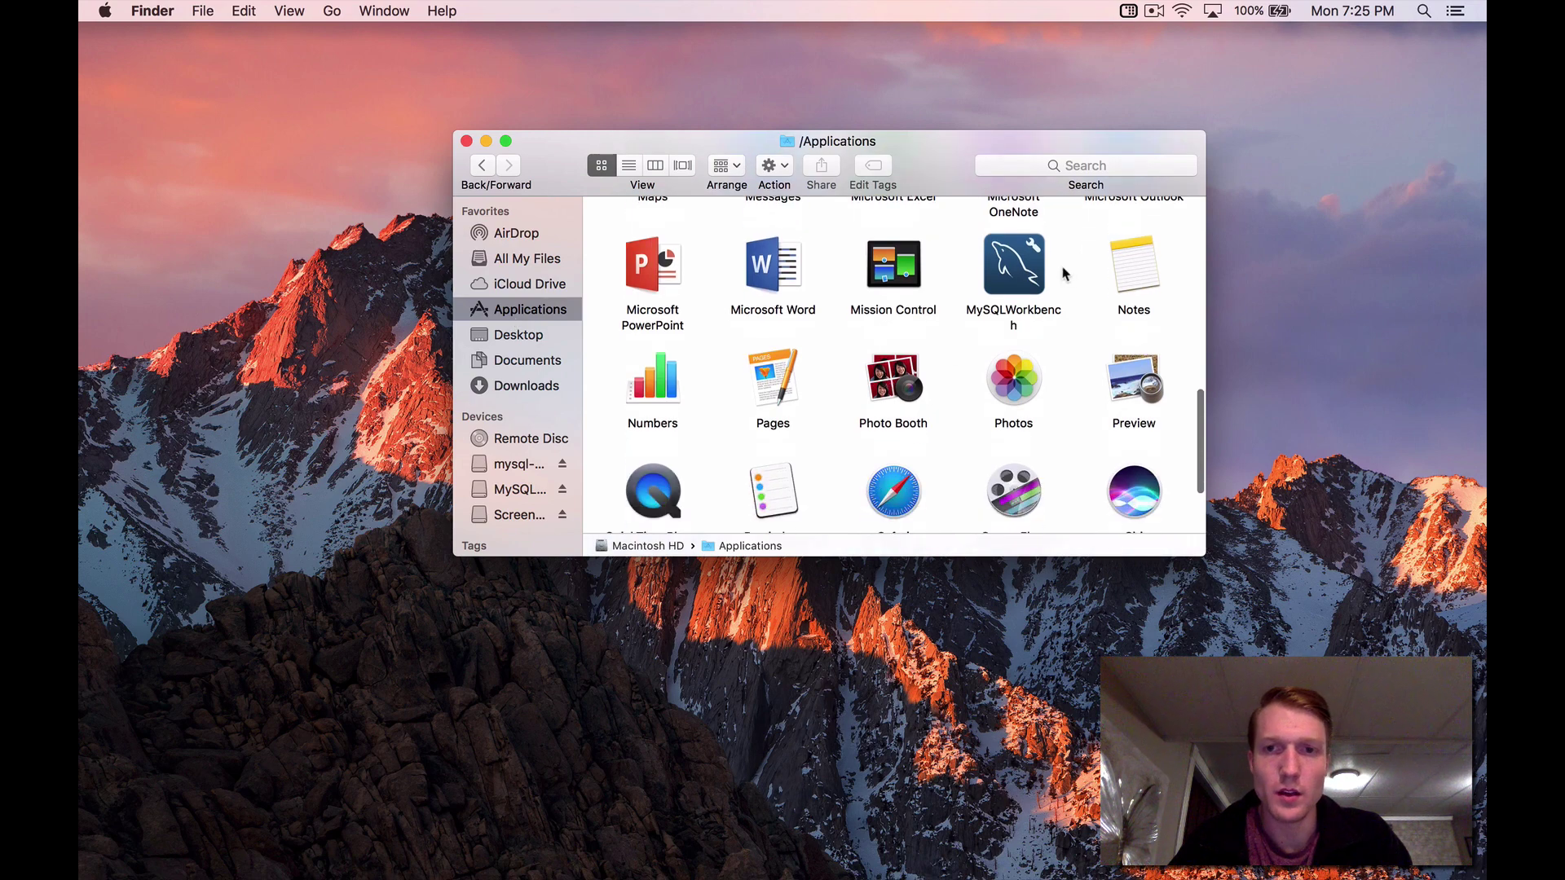
double_click(1037, 257)
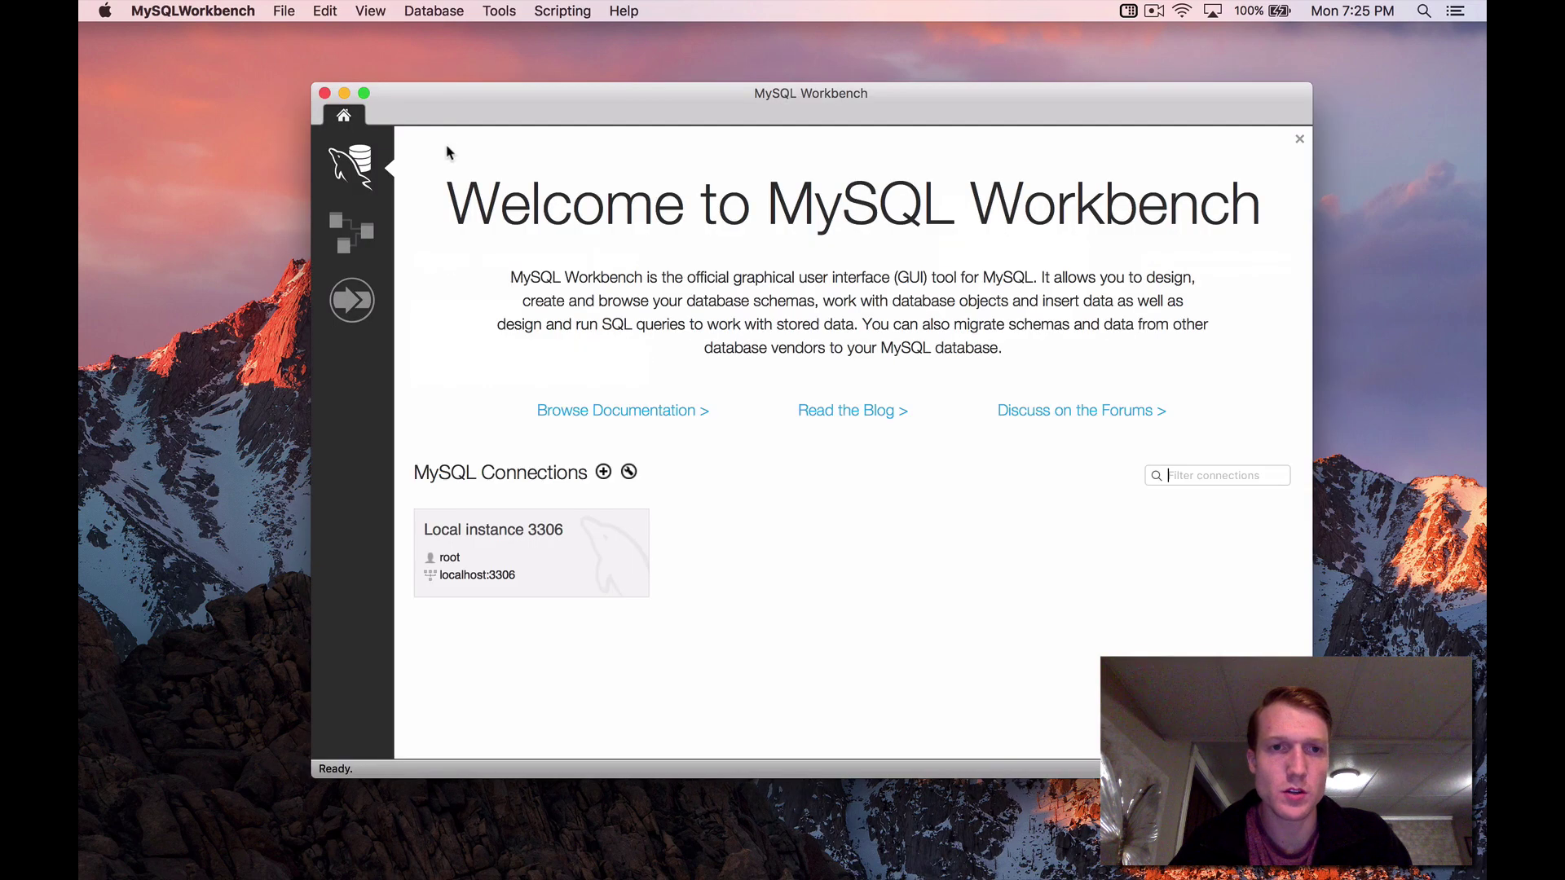
click(486, 528)
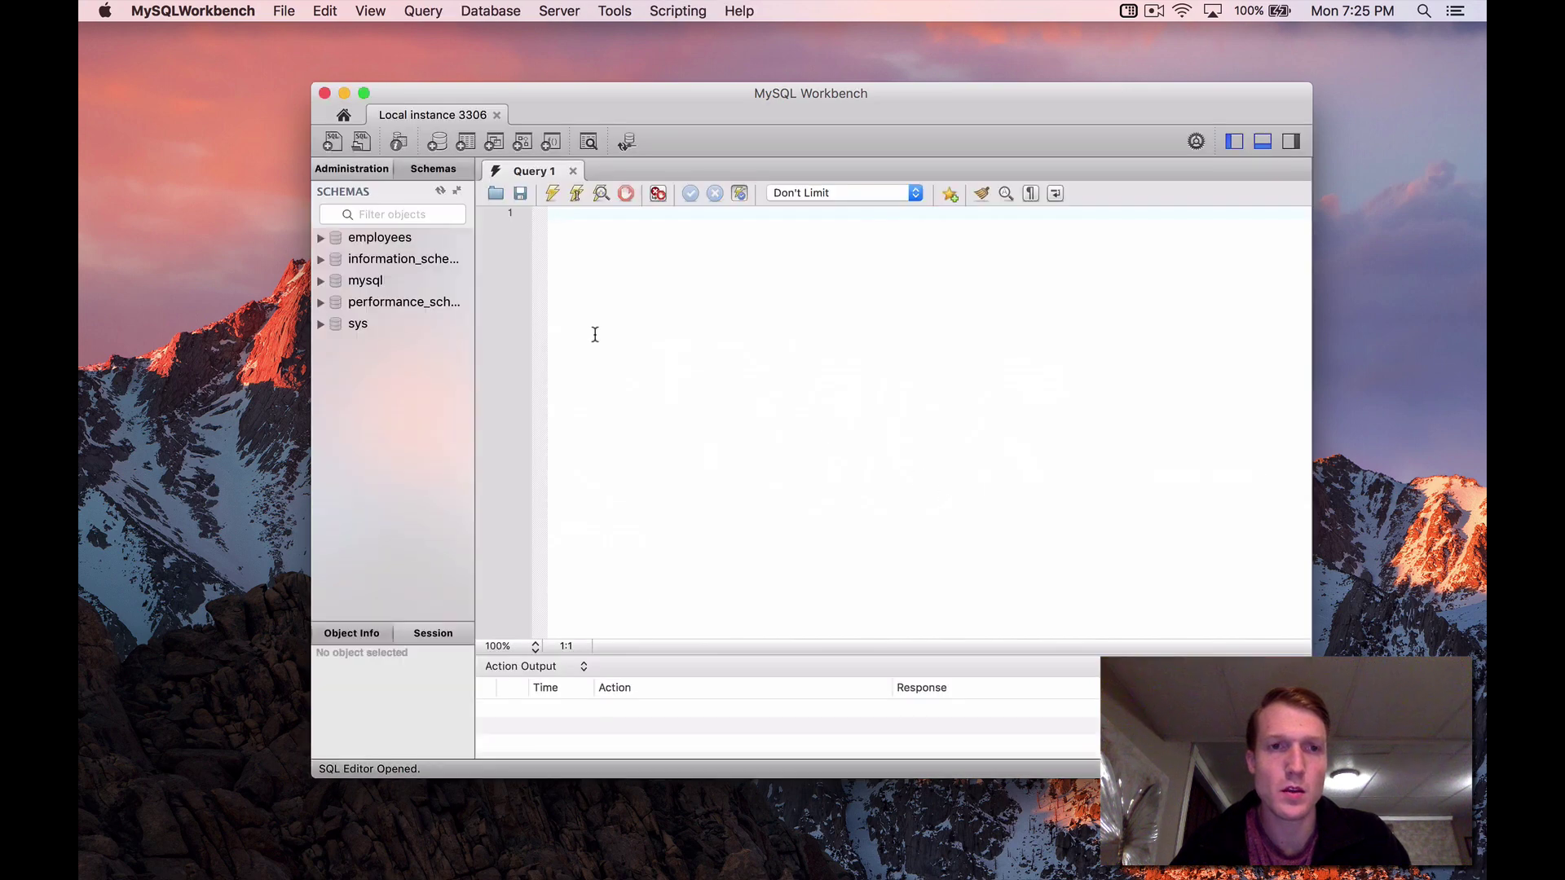
- Refresh the schema list and expand the tables and views of the employees schema in a full-screen window
click(361, 239)
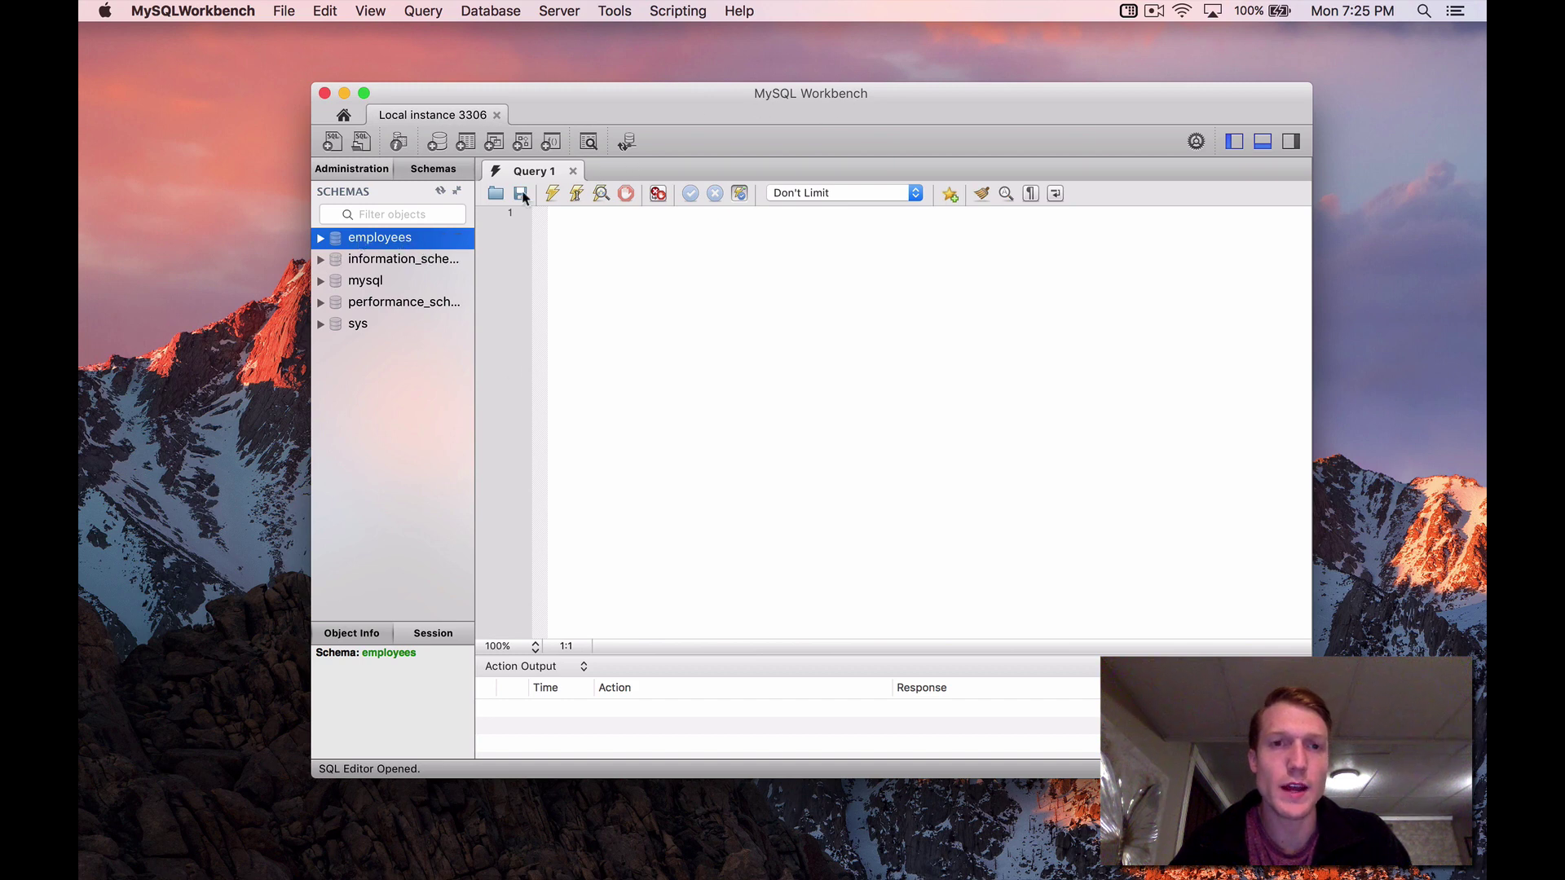
click(440, 191)
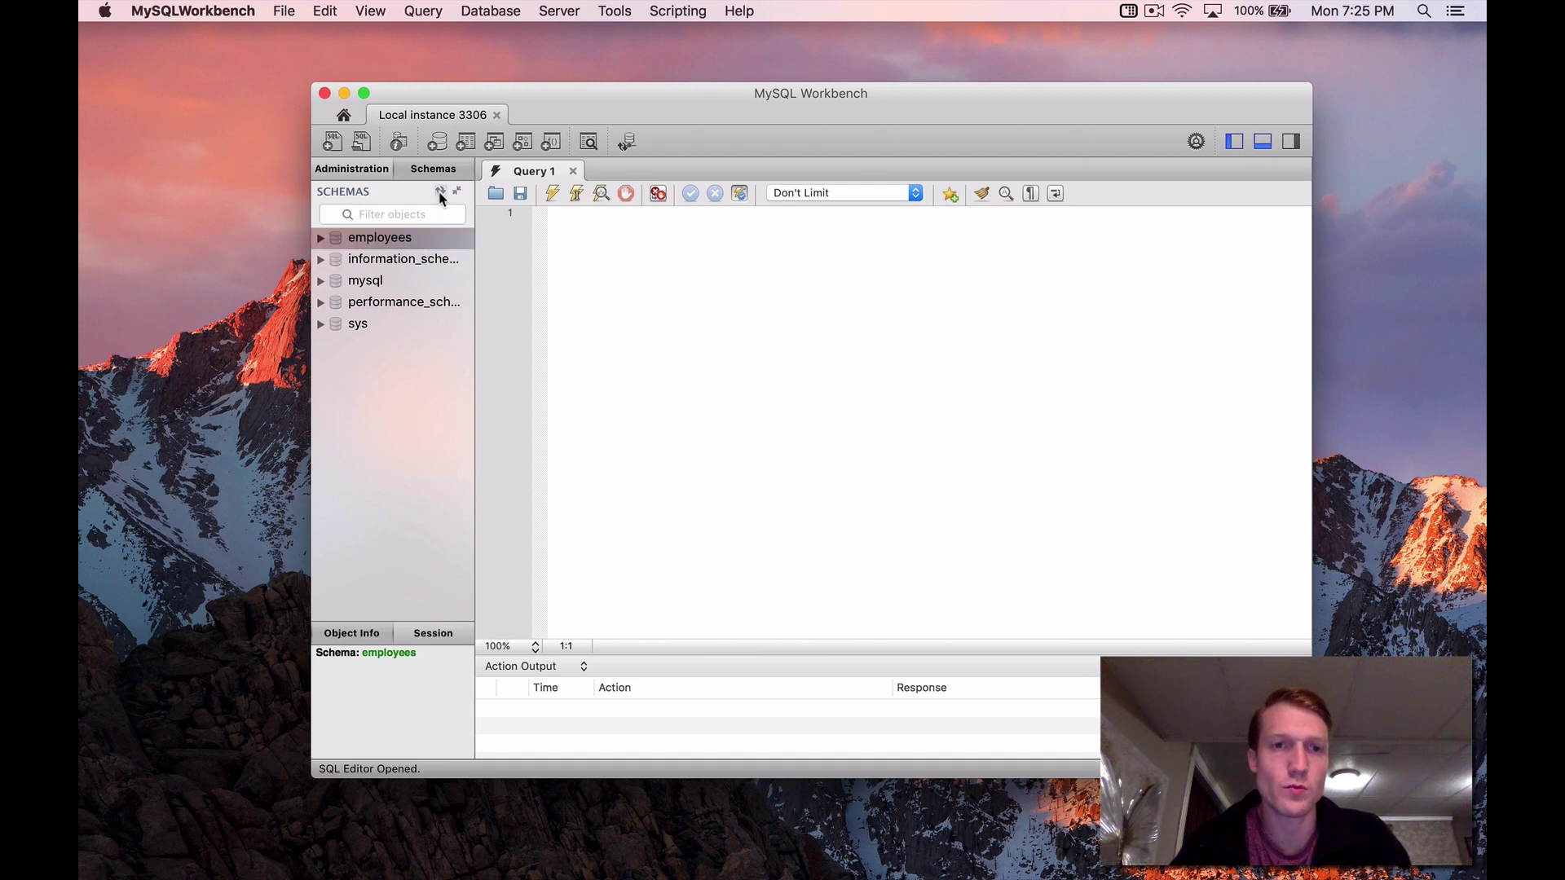
click(320, 240)
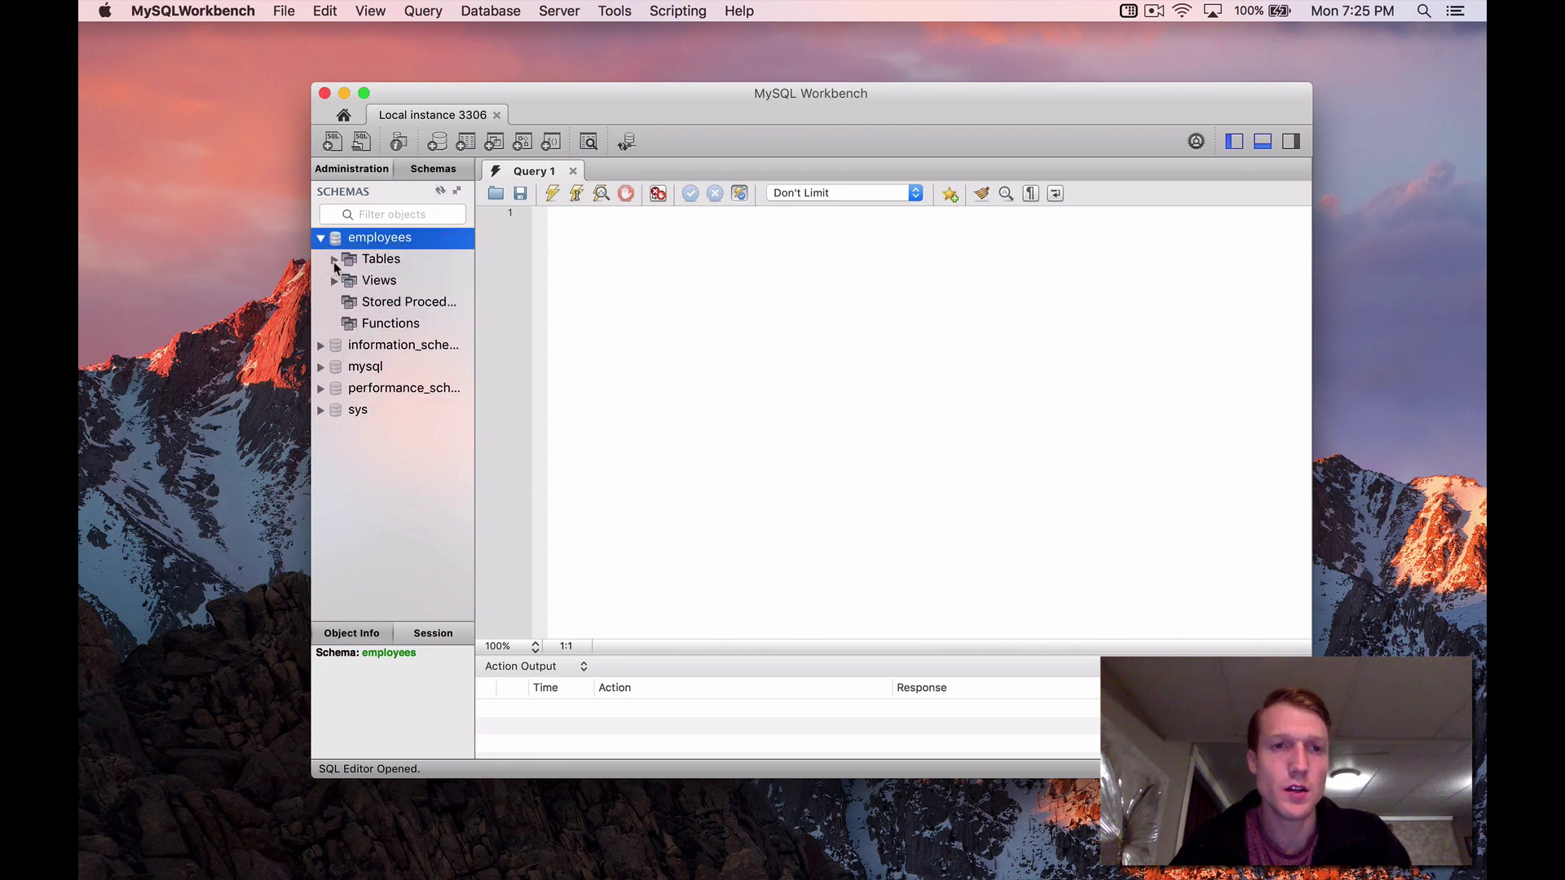
click(363, 93)
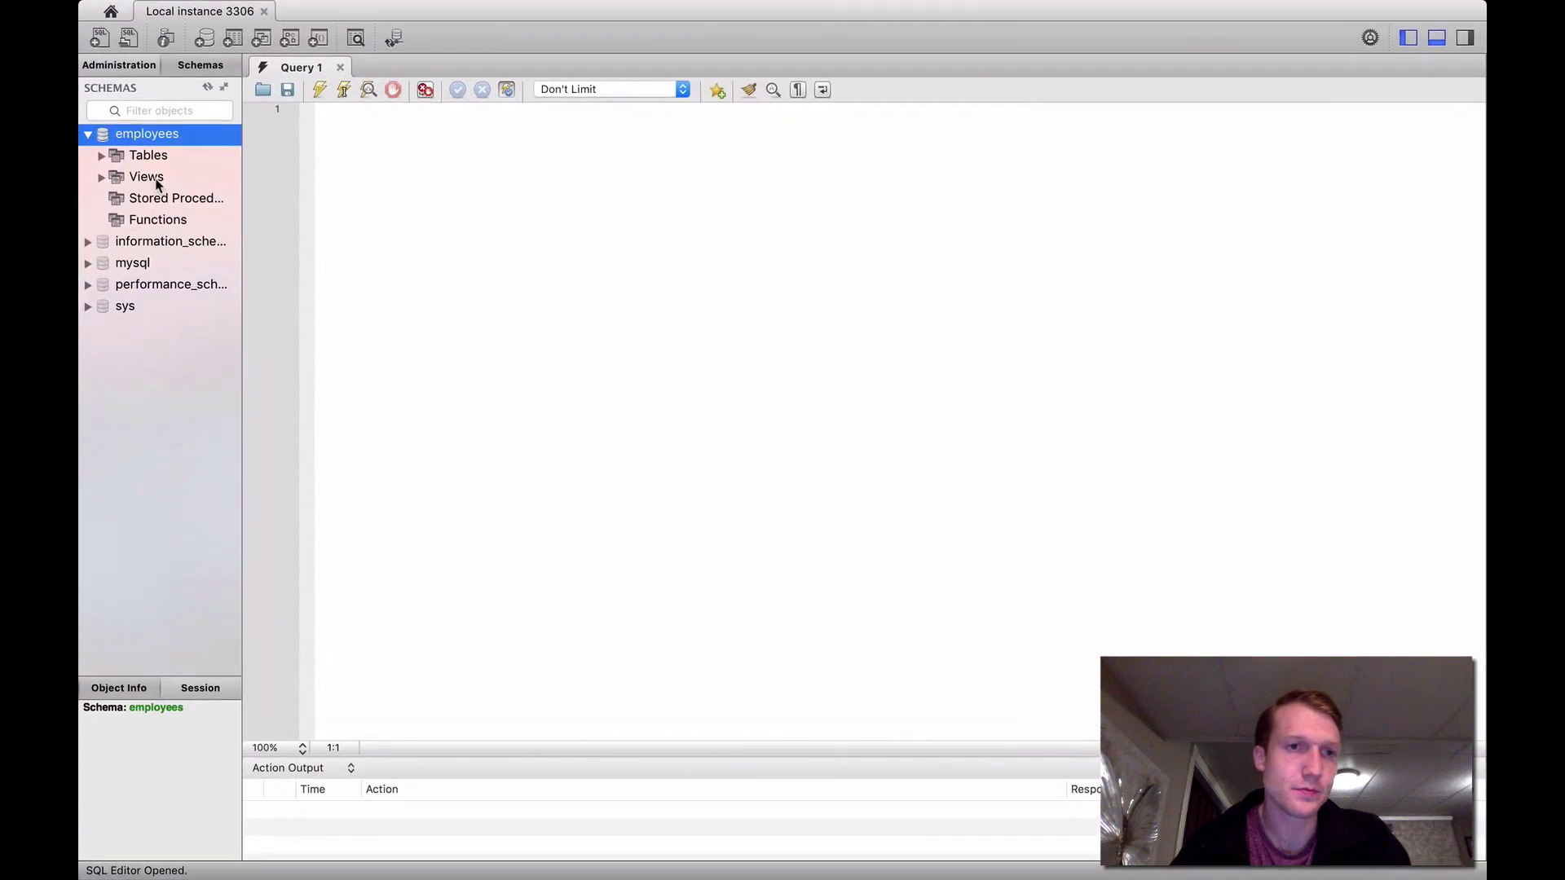
click(101, 155)
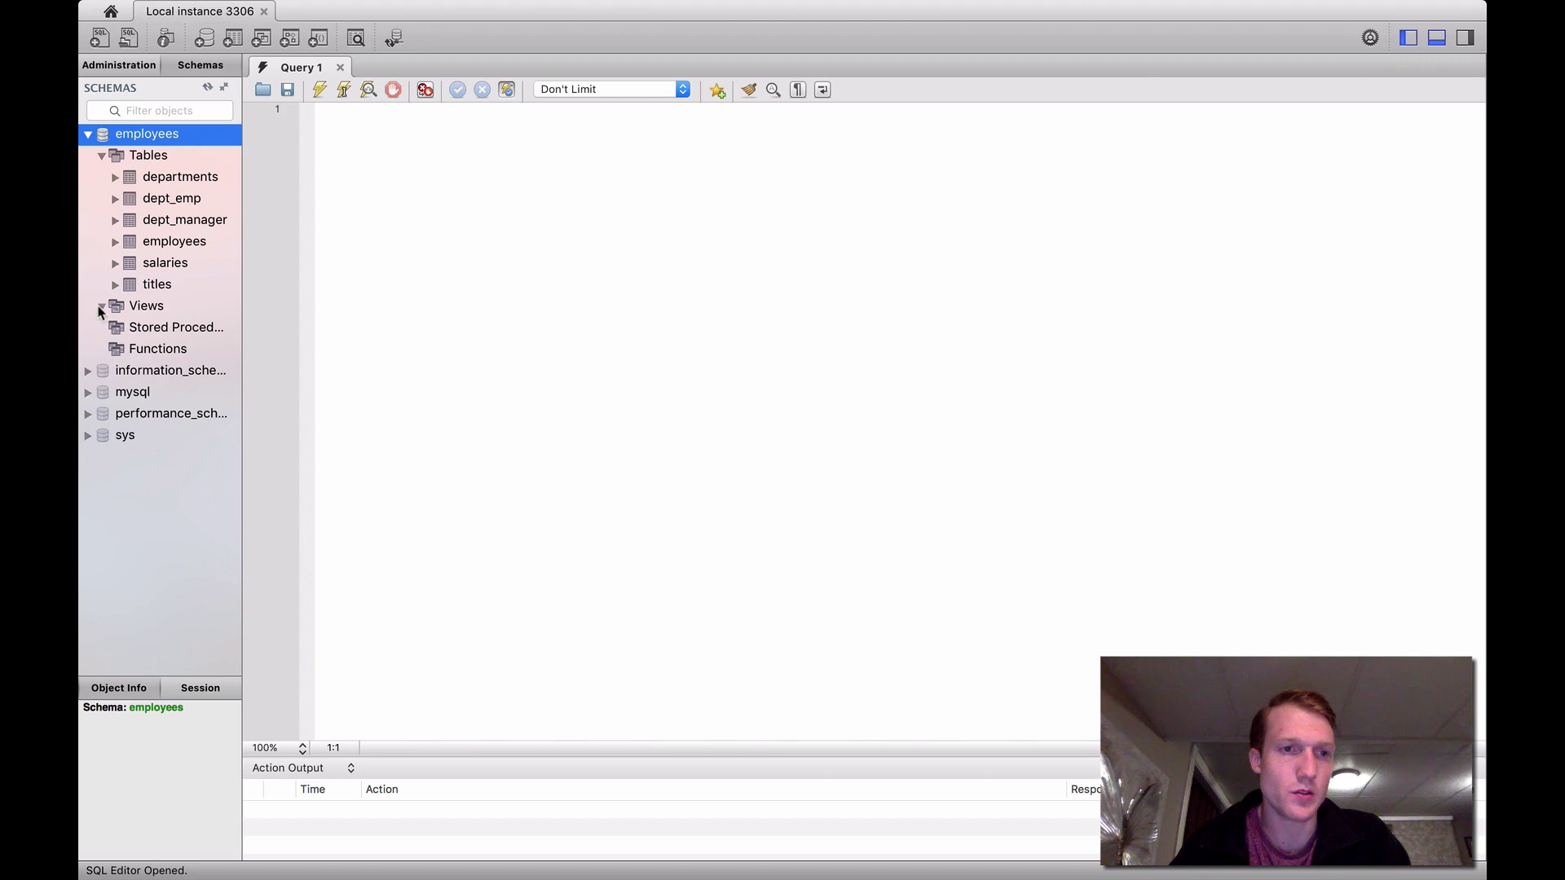
click(100, 306)
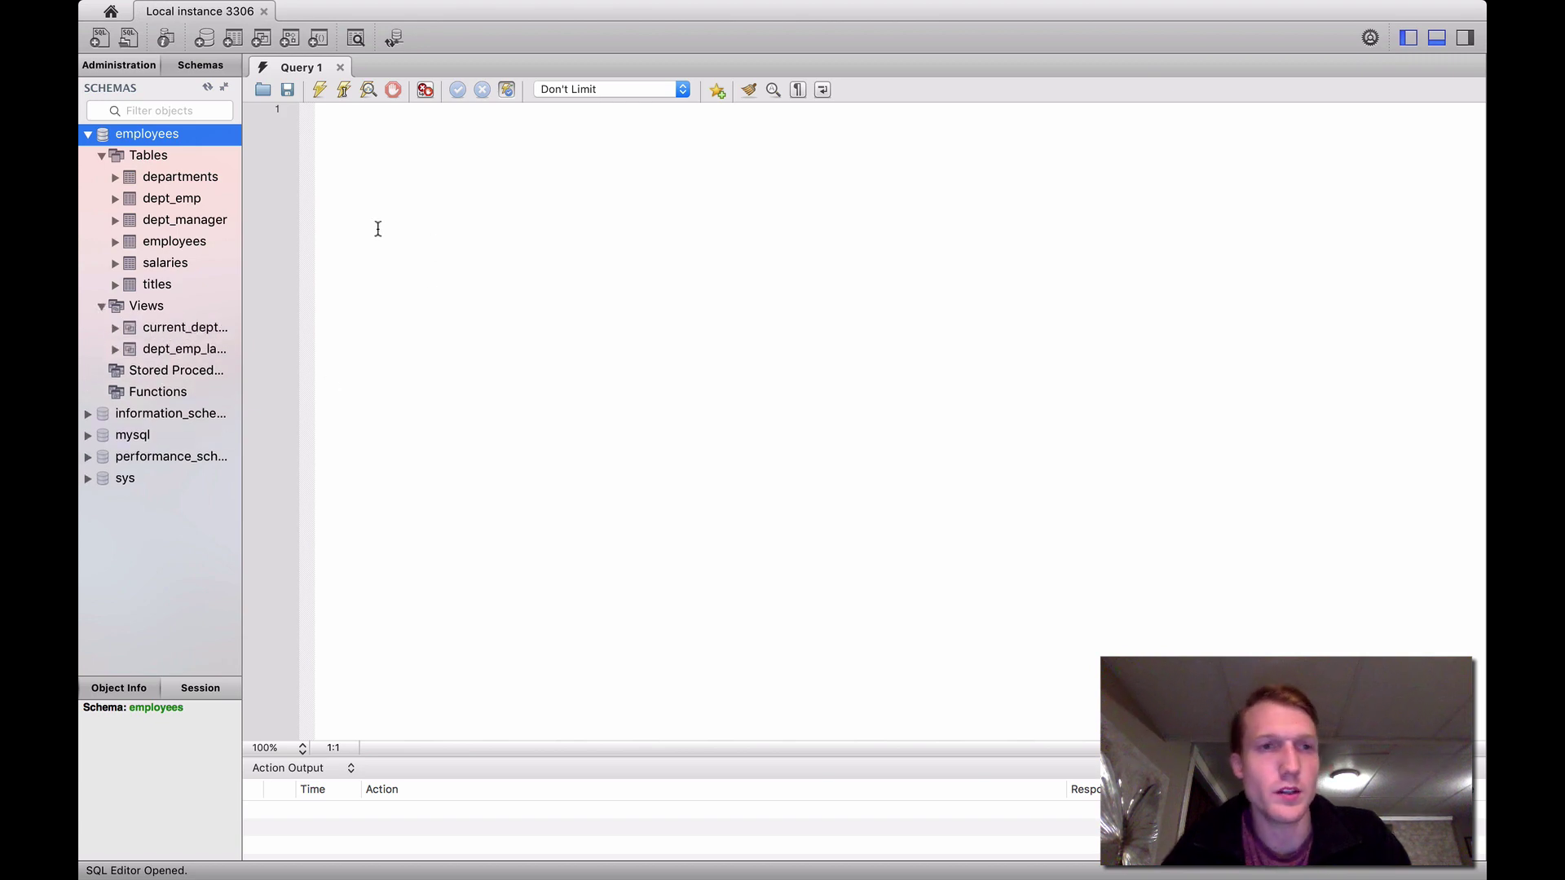
- Expand the employees table to list its columns
click(115, 242)
click(115, 242)
click(115, 241)
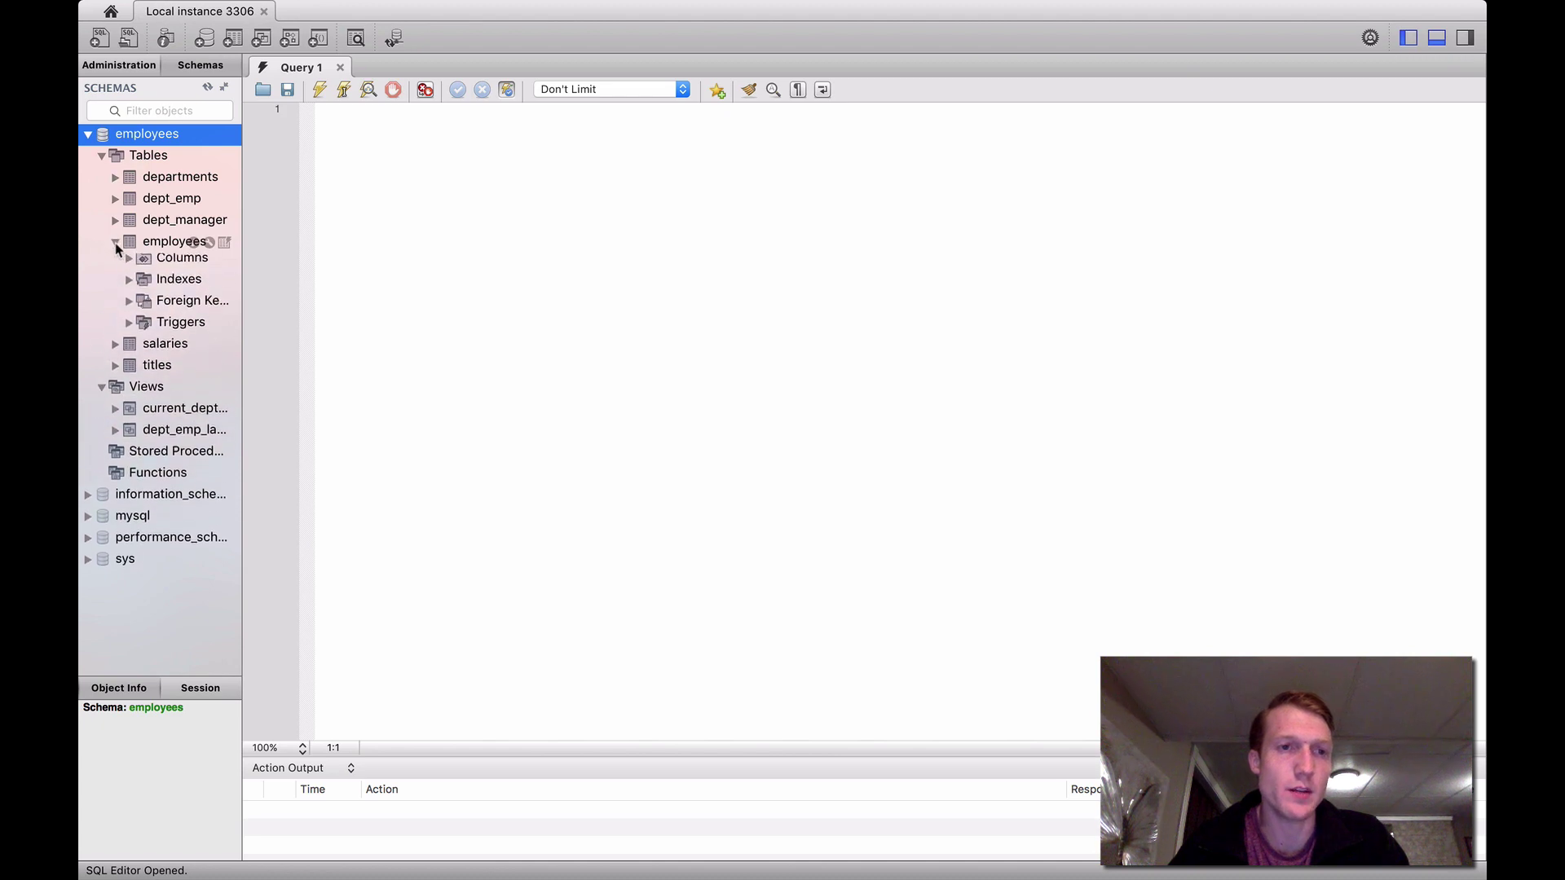
click(129, 264)
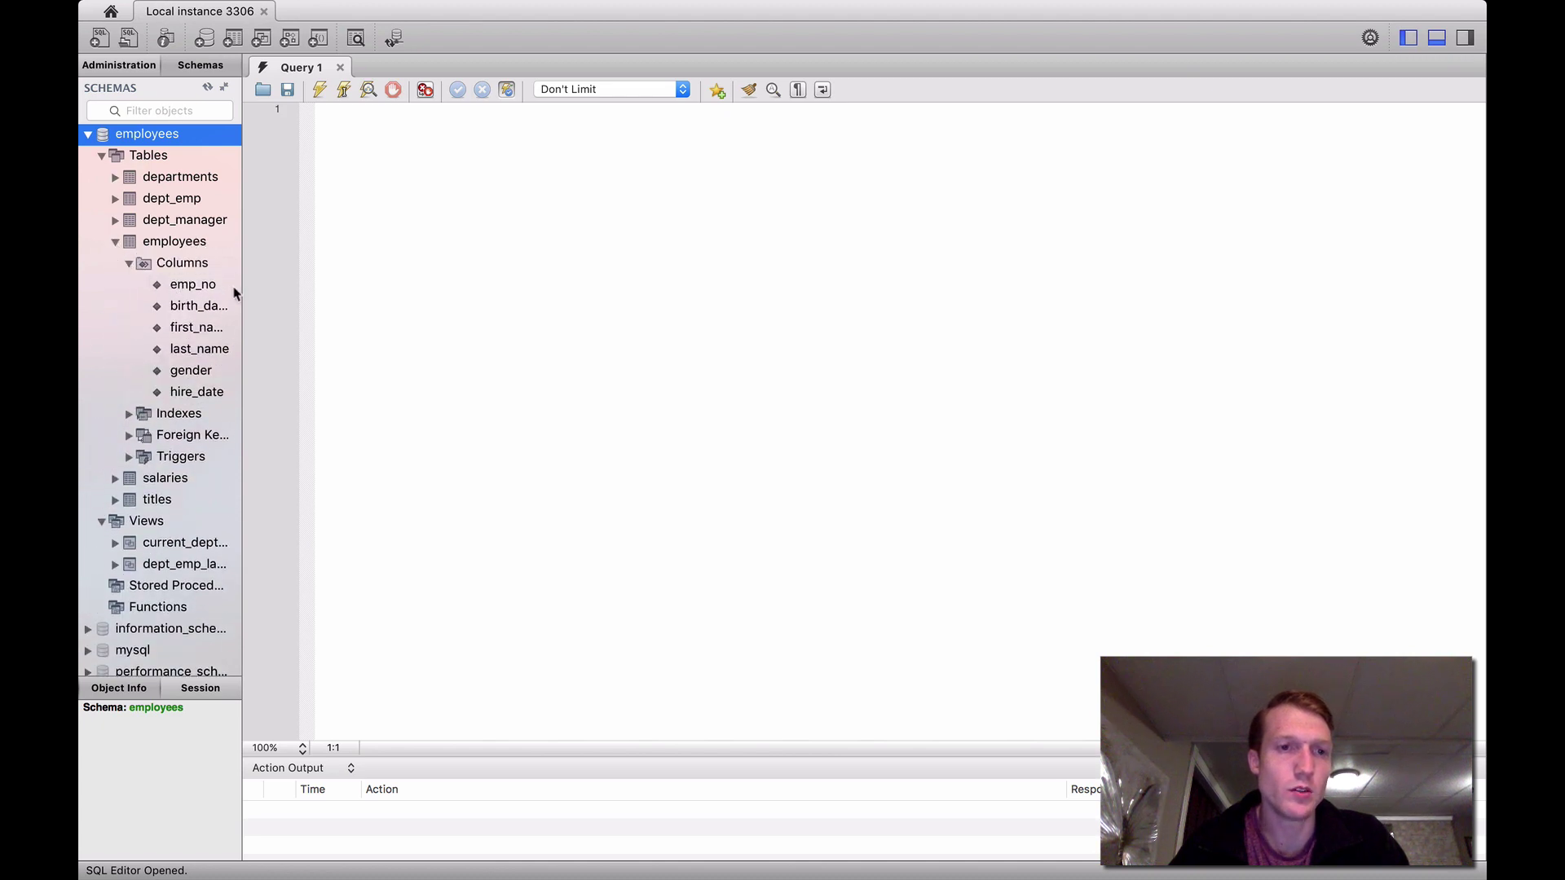
- Write the query select * from employees limit 5; in Query 1 and try to execute it
click(369, 134)
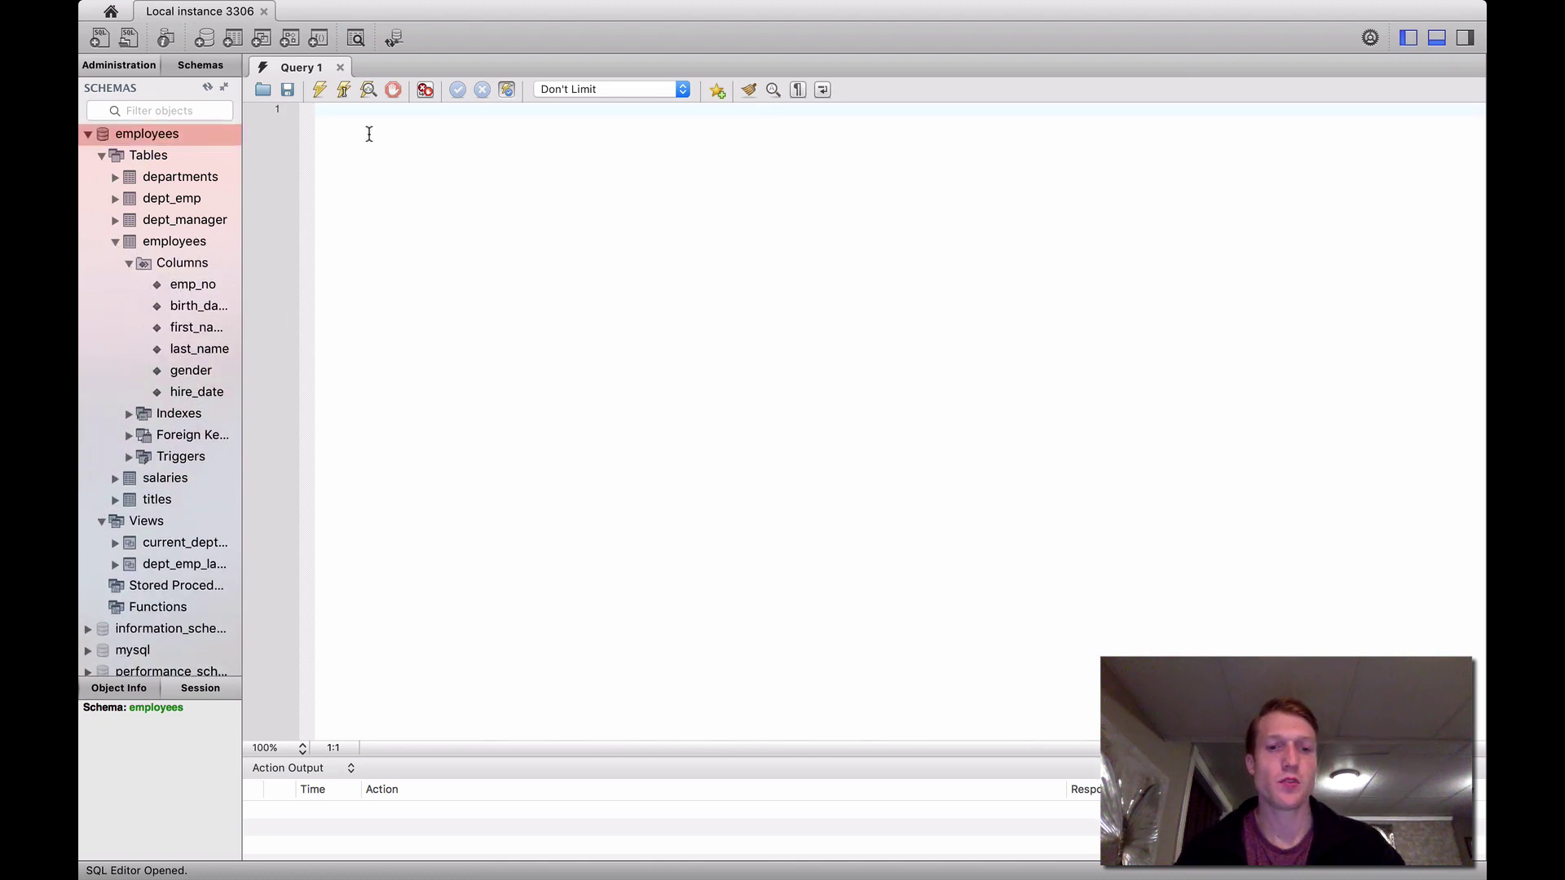
text(sele)
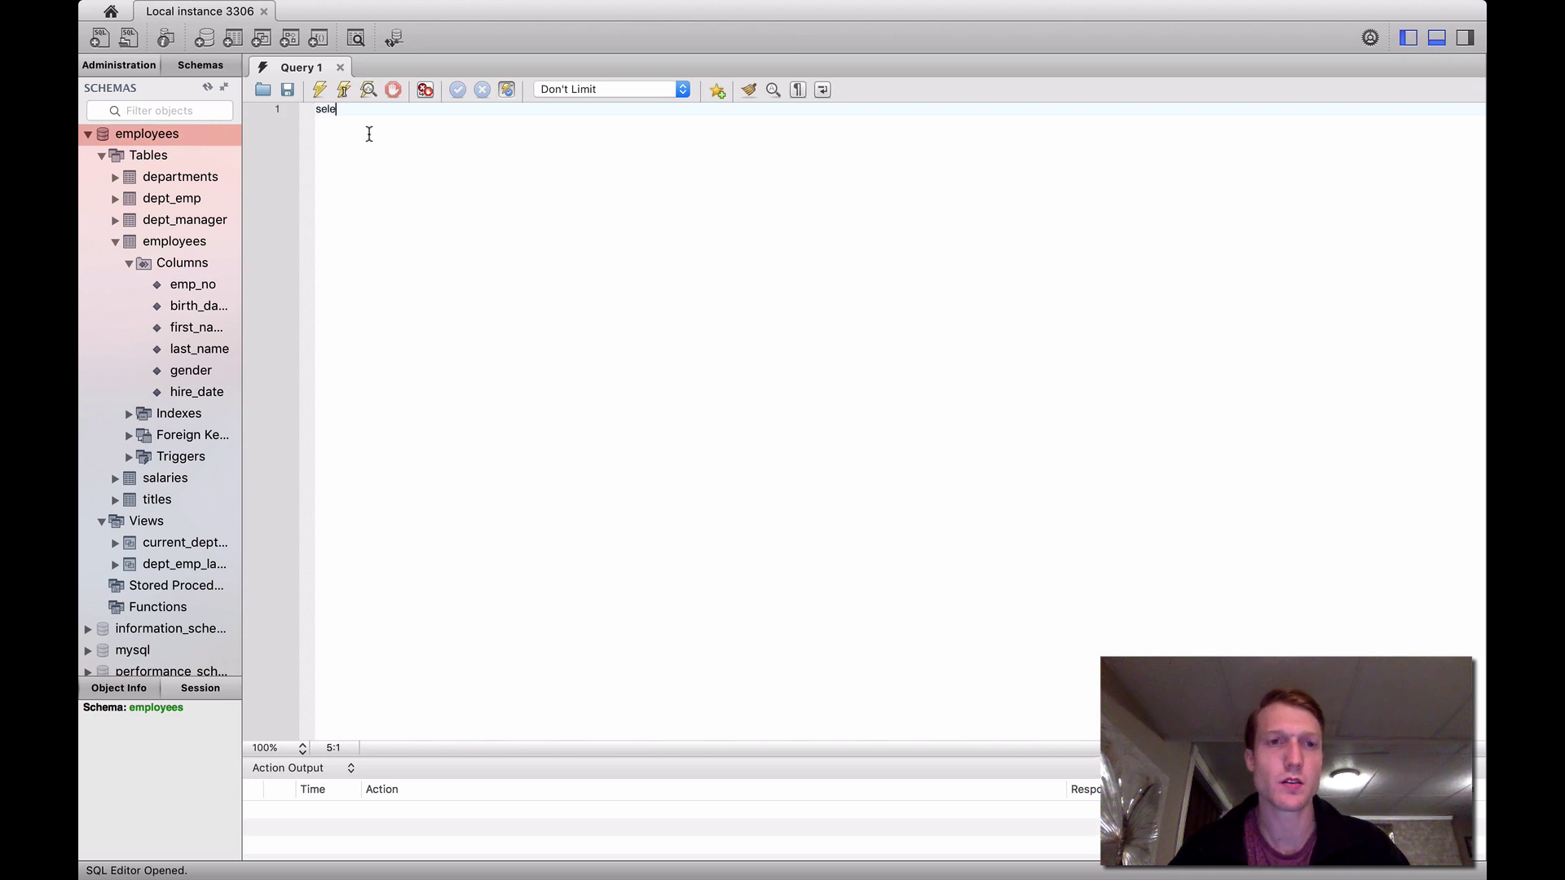
text(ct * from )
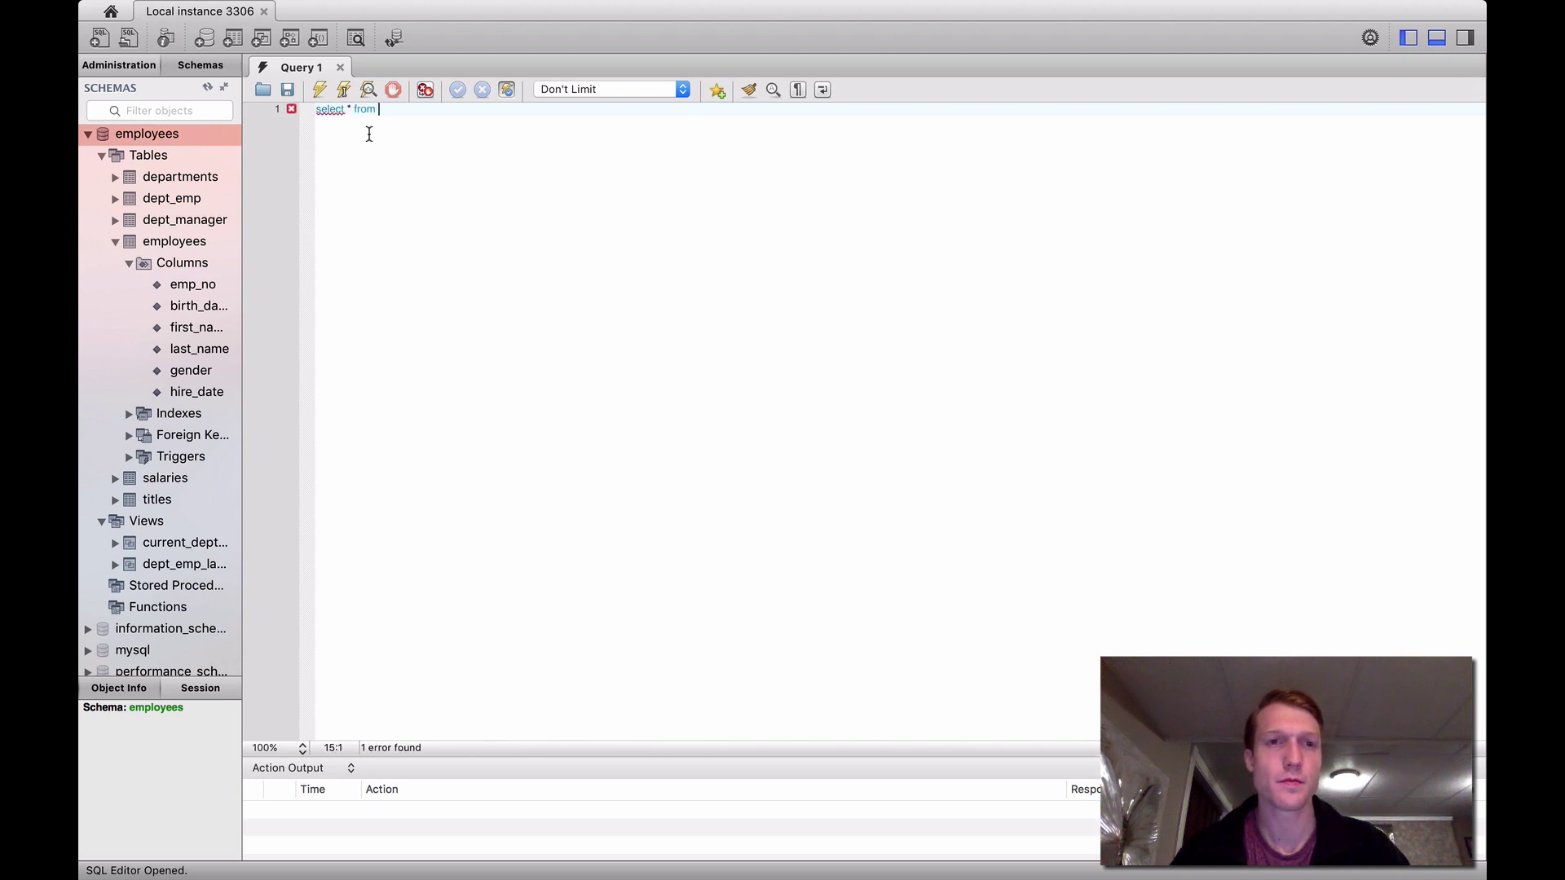
text(employees)
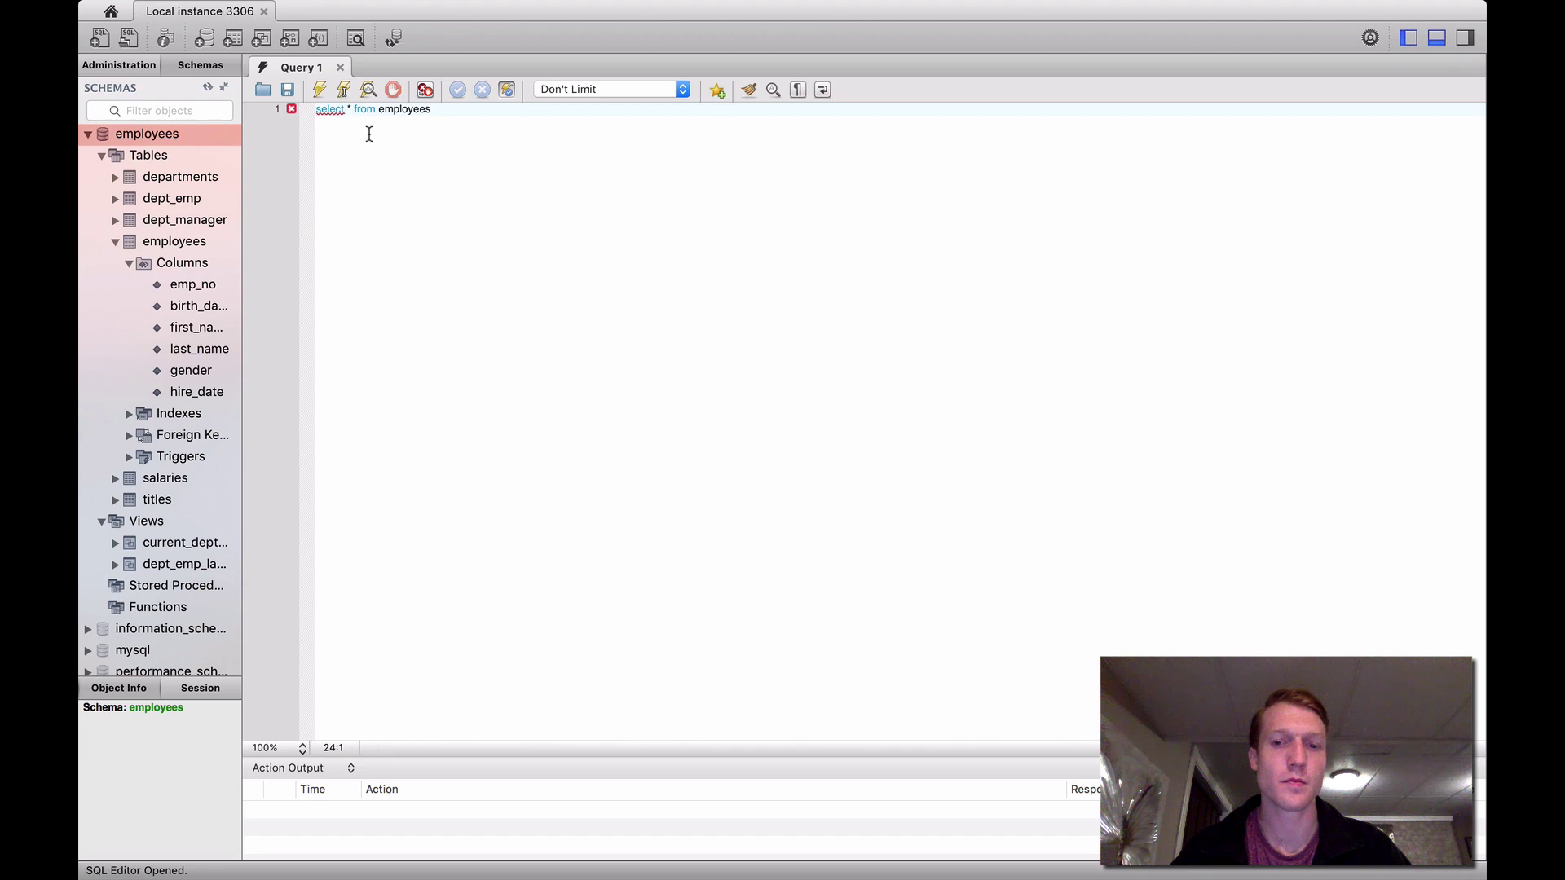
text( limit 5;)
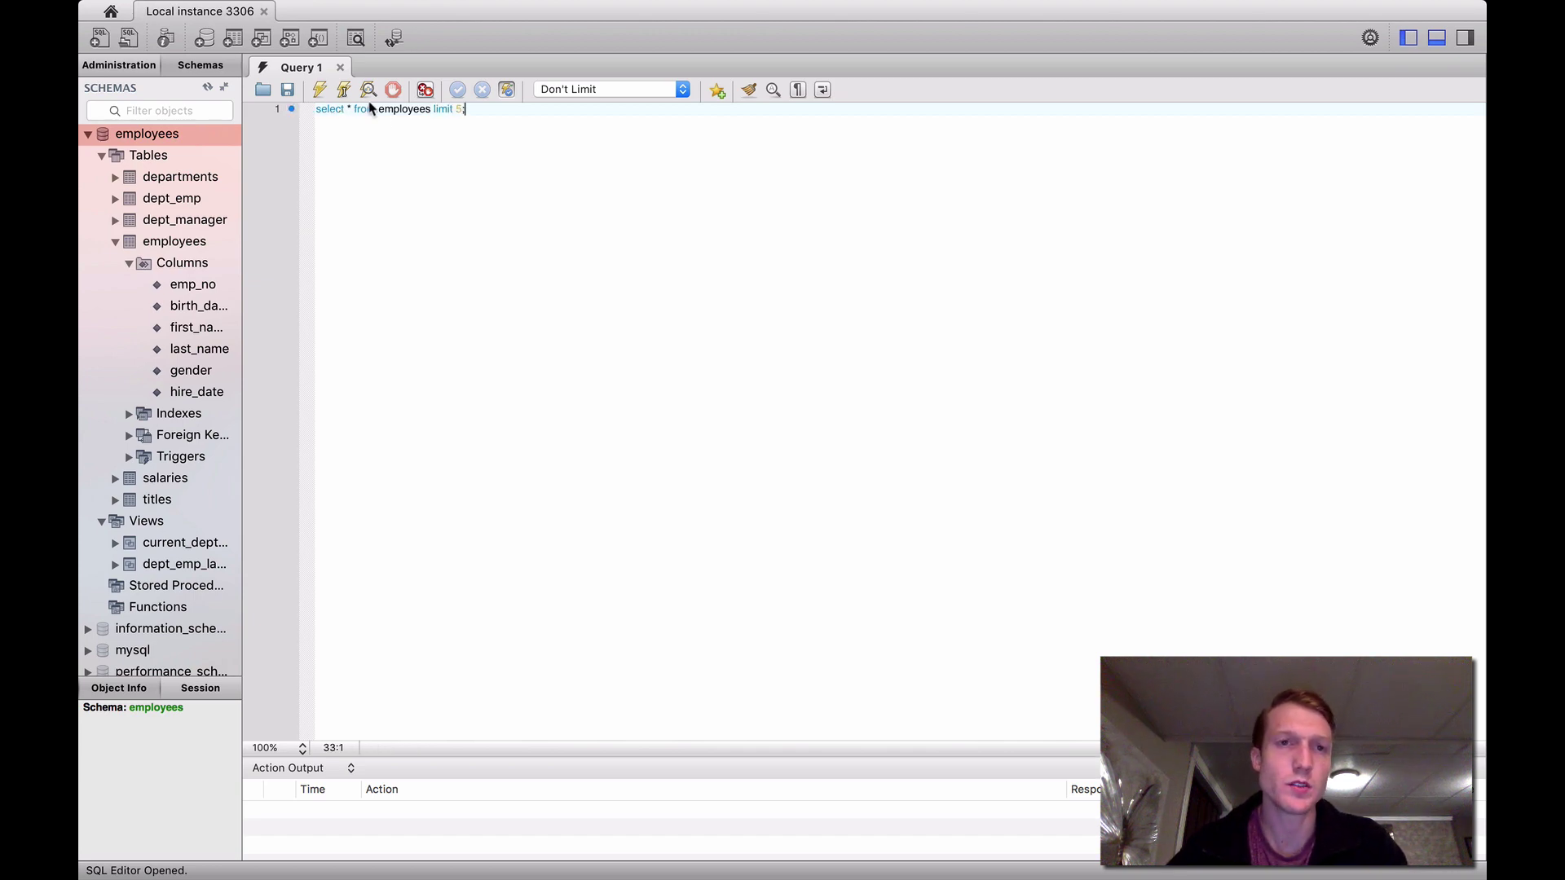
click(321, 91)
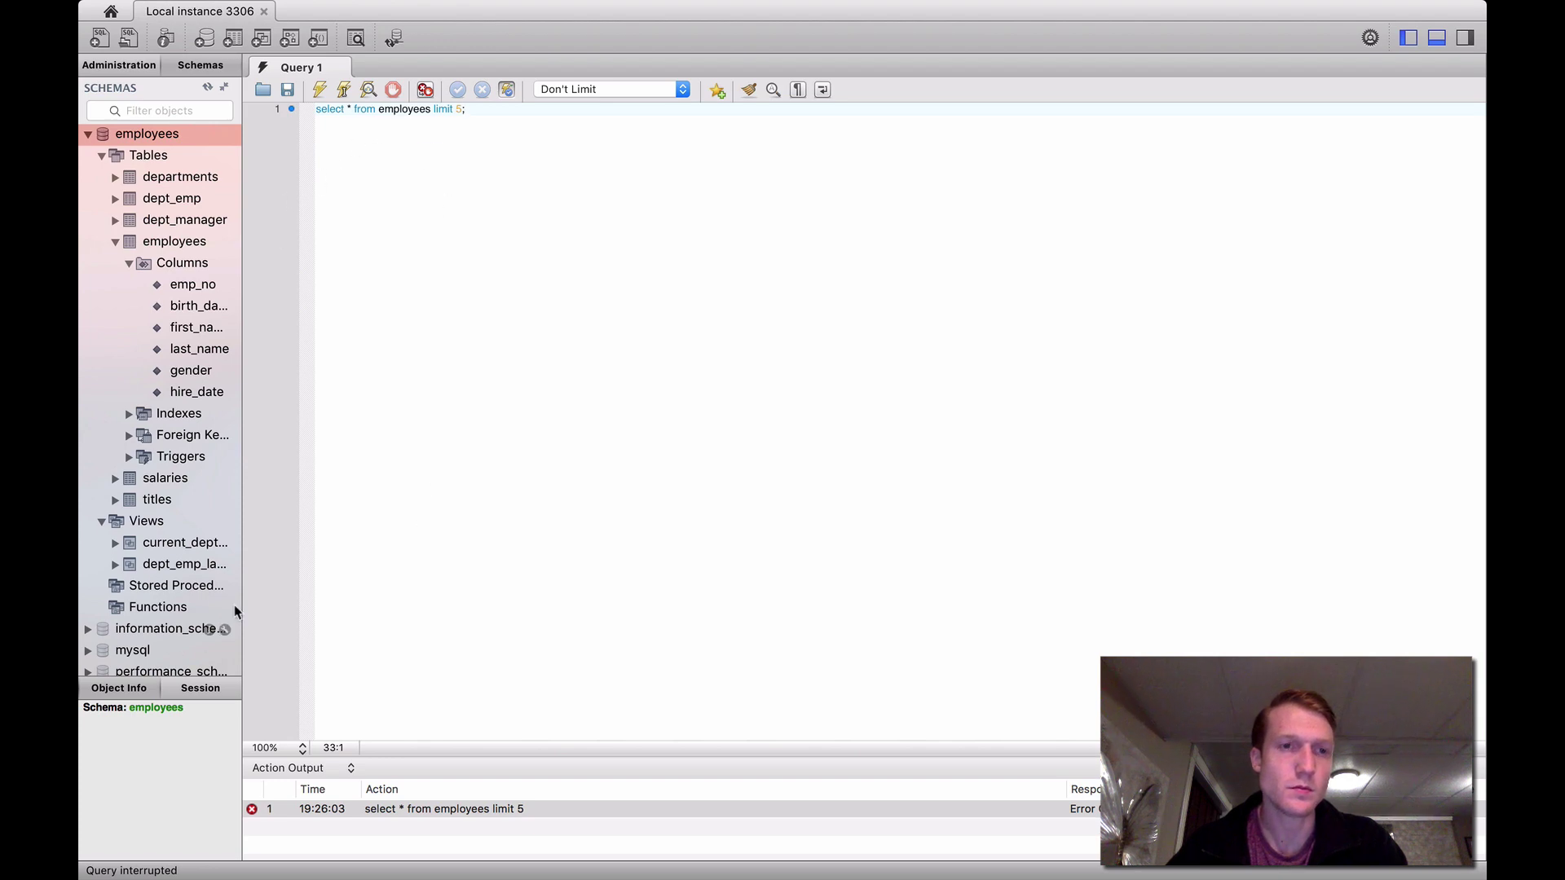
- Set the employees schema as the default schema and execute the query again
right_click(152, 142)
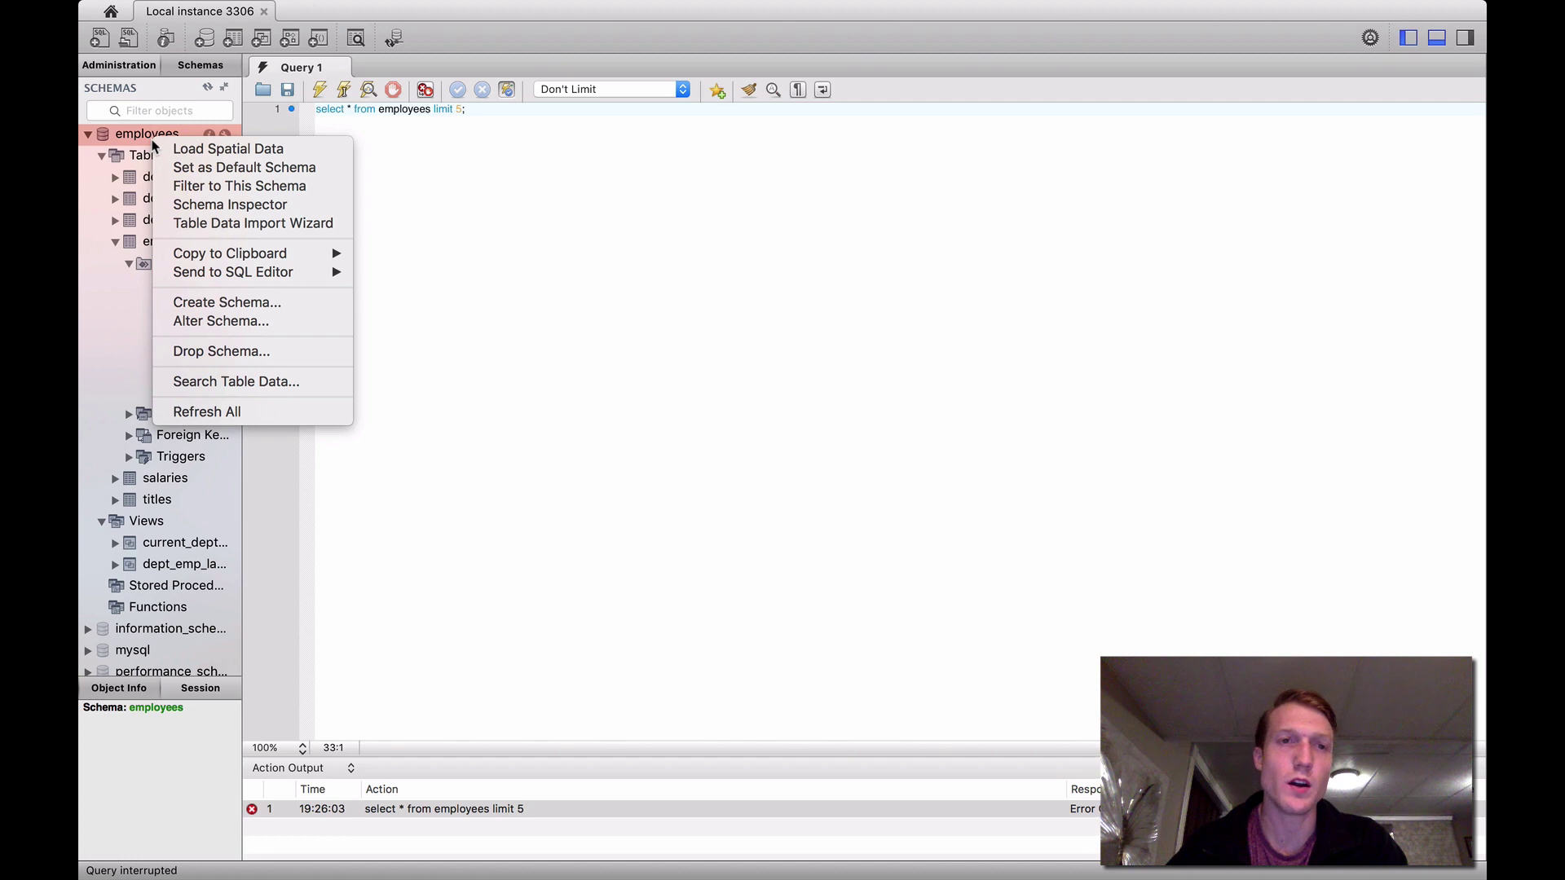
click(181, 169)
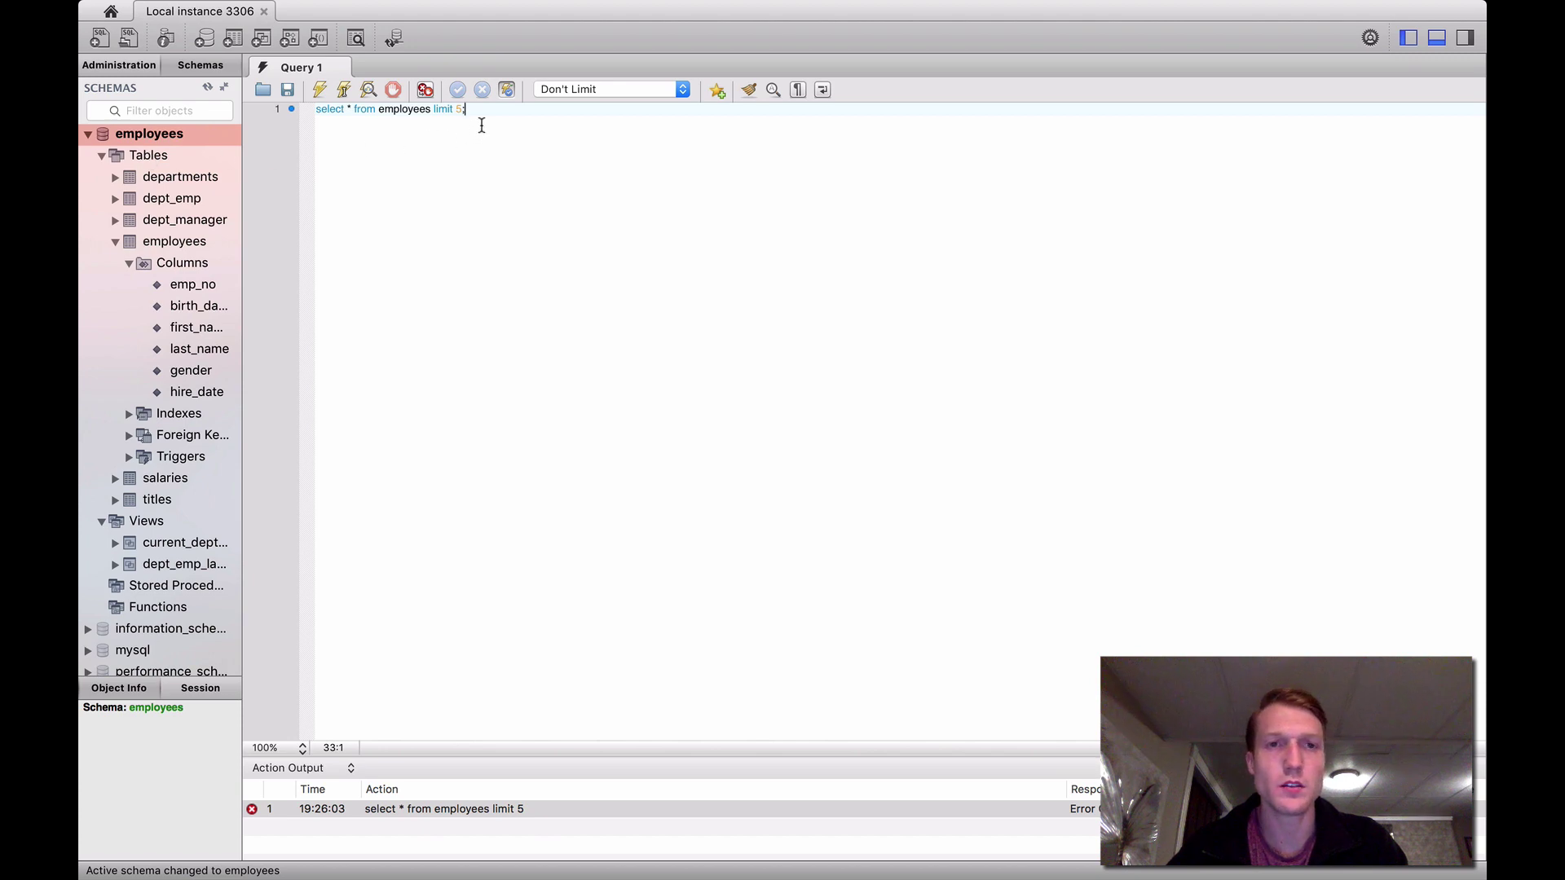
click(320, 93)
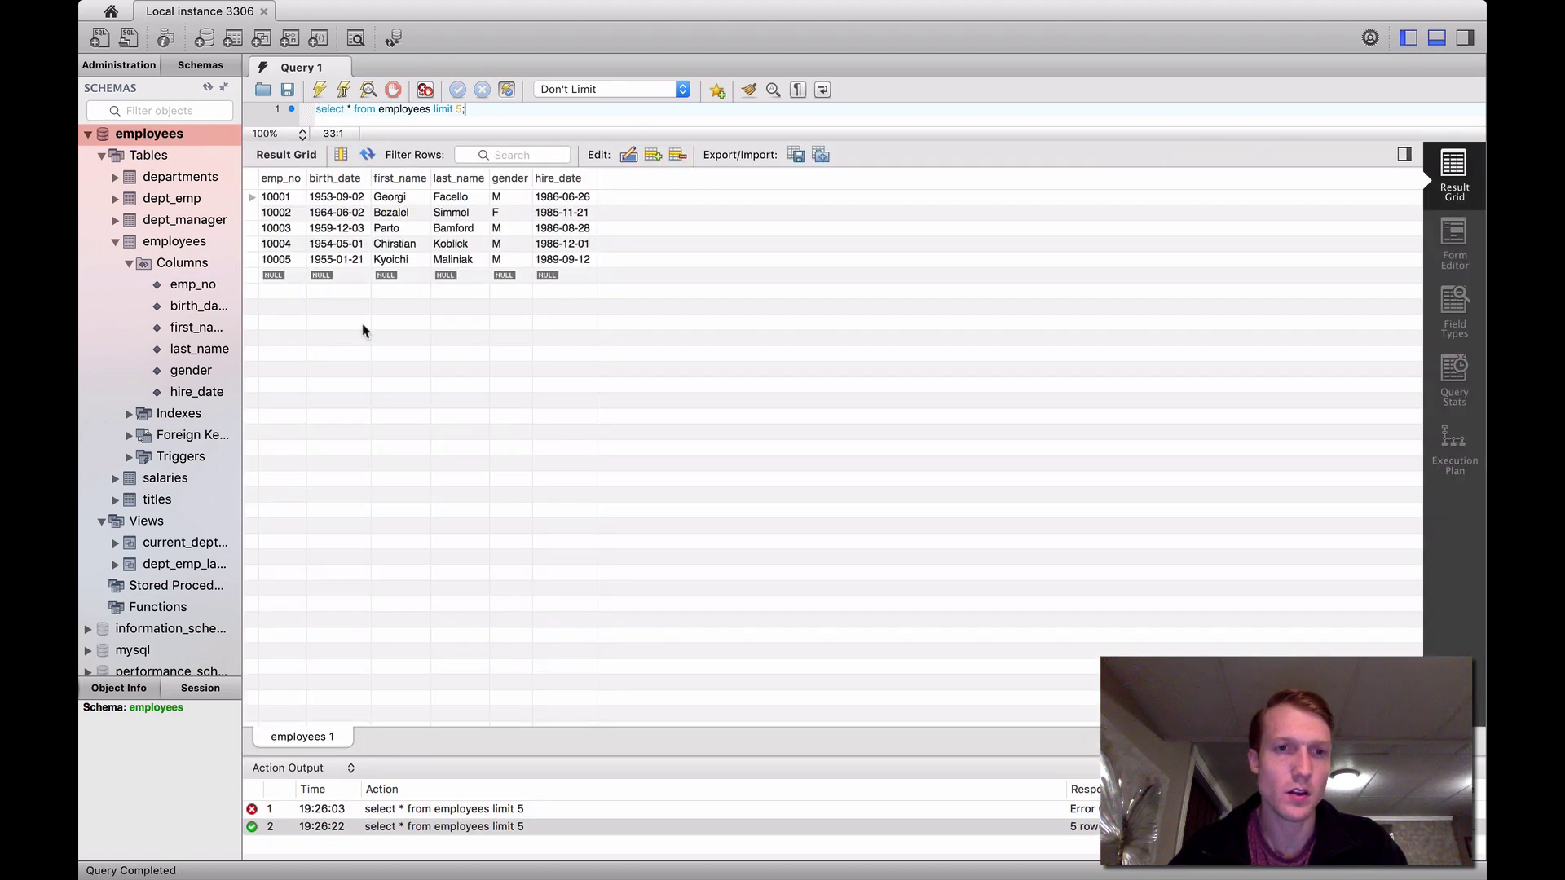